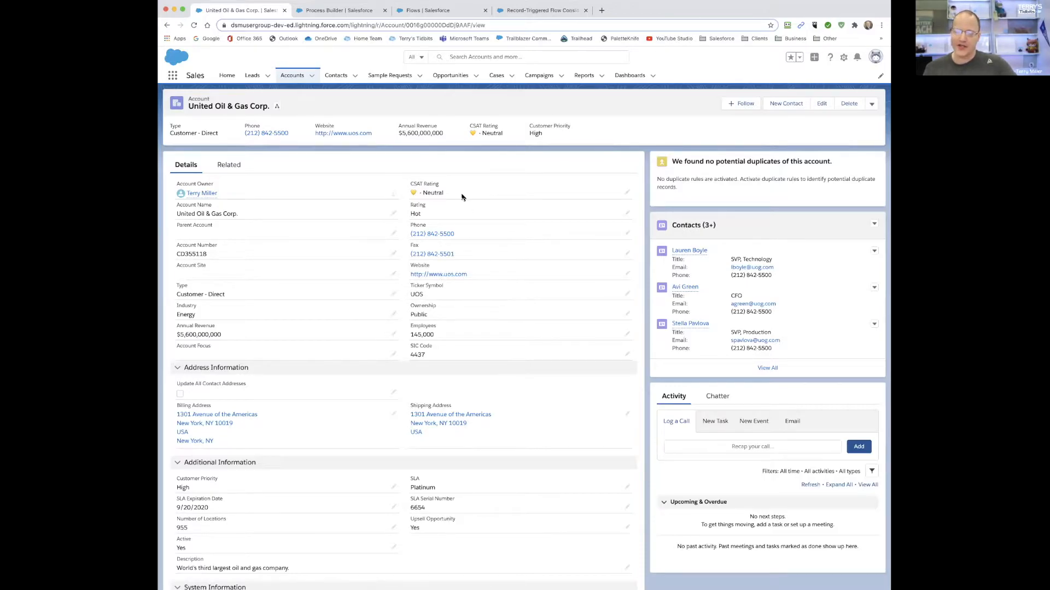
- Review the Account Revenue > $1B criteria and its Account Focus update action in the Account Automations process
{"action": "left_click", "coordinate": [348, 12]}
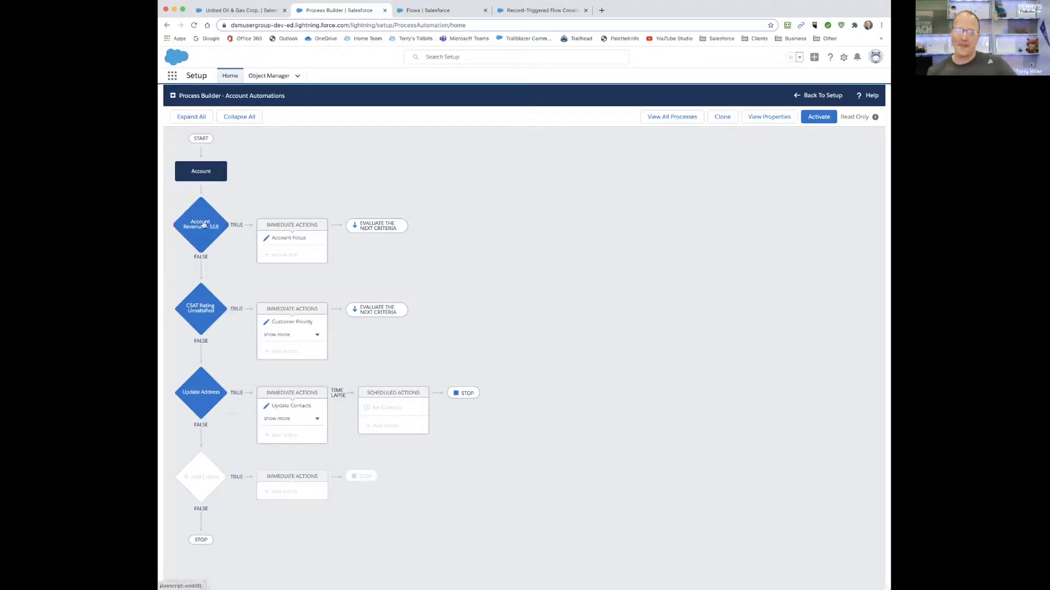
{"action": "left_click", "coordinate": [202, 241]}
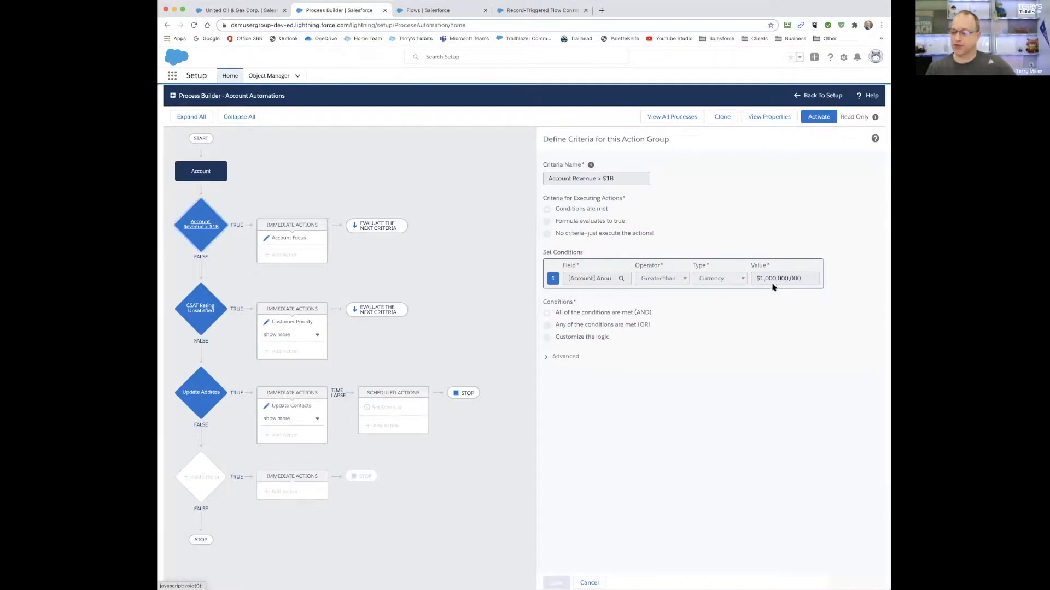
{"action": "left_click", "coordinate": [300, 241]}
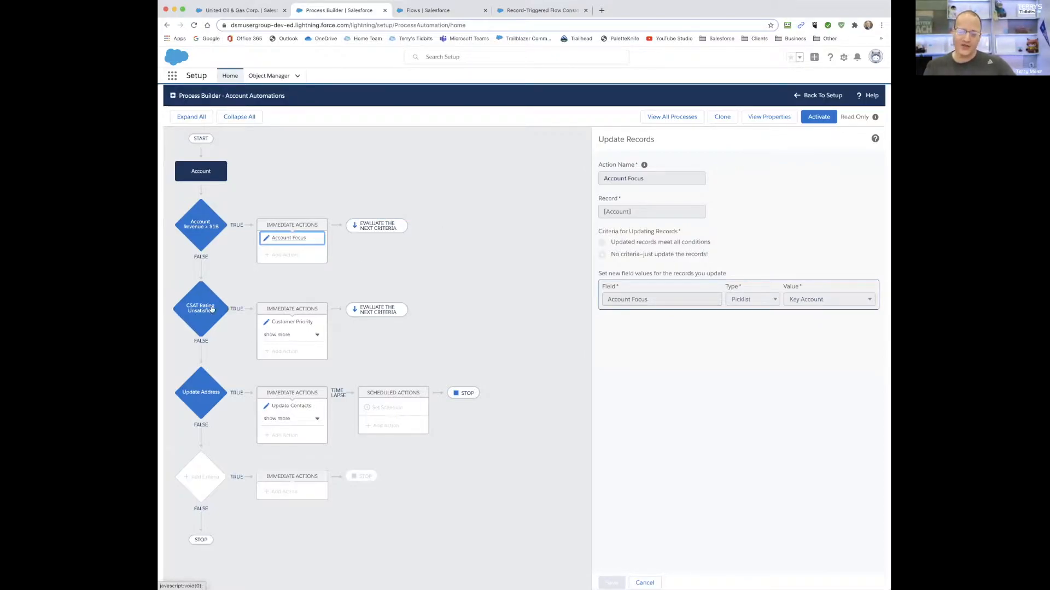
- Examine the CSAT Rating Unsatisfied and Update Address criteria together with their Customer Priority, Chatter Post and Update Contacts actions
{"action": "left_click", "coordinate": [205, 322]}
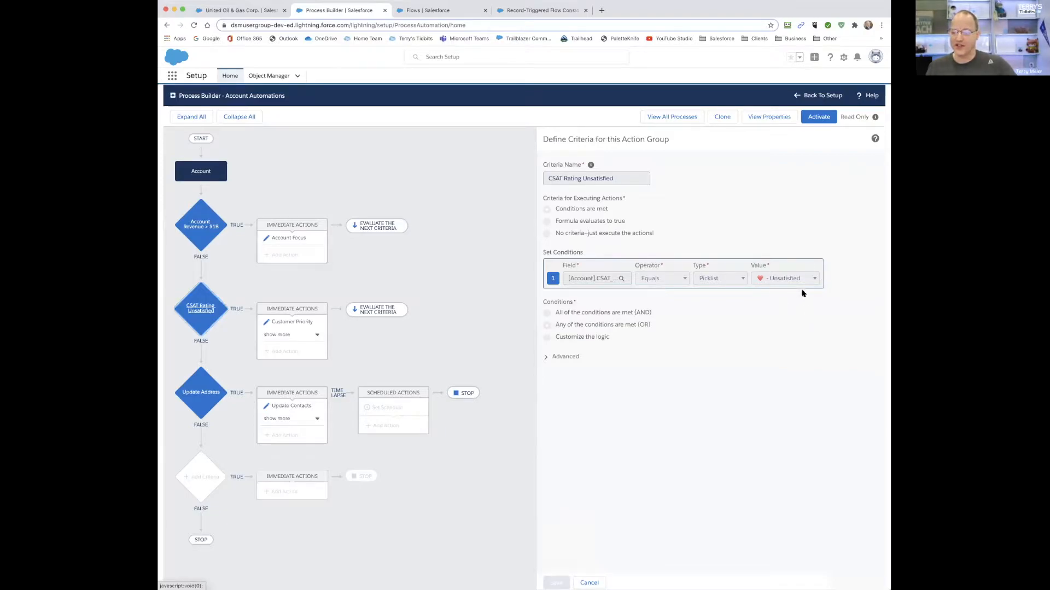
{"action": "left_click", "coordinate": [286, 335]}
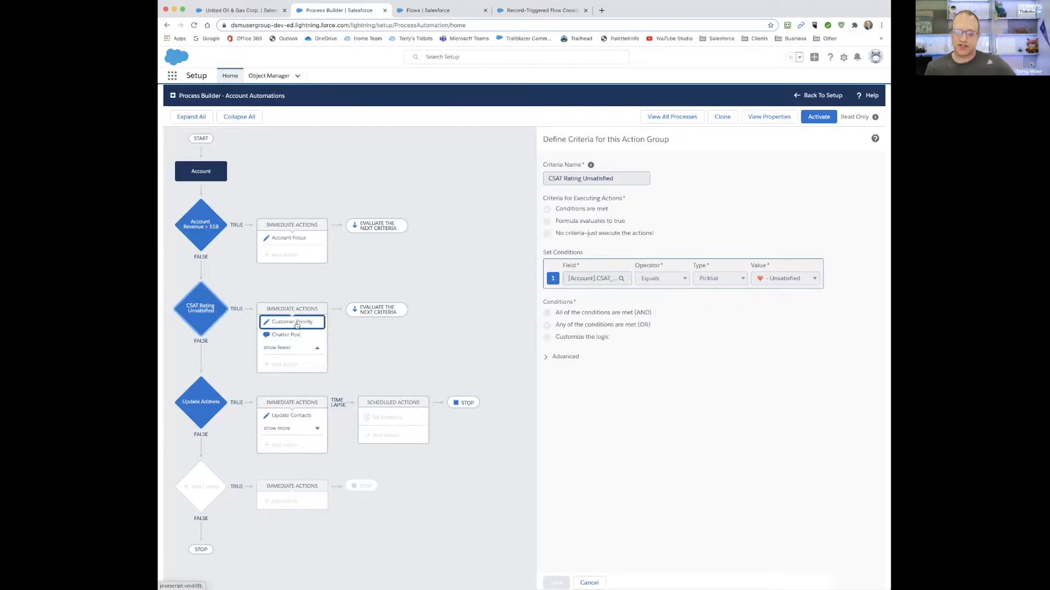
{"action": "left_click", "coordinate": [296, 323]}
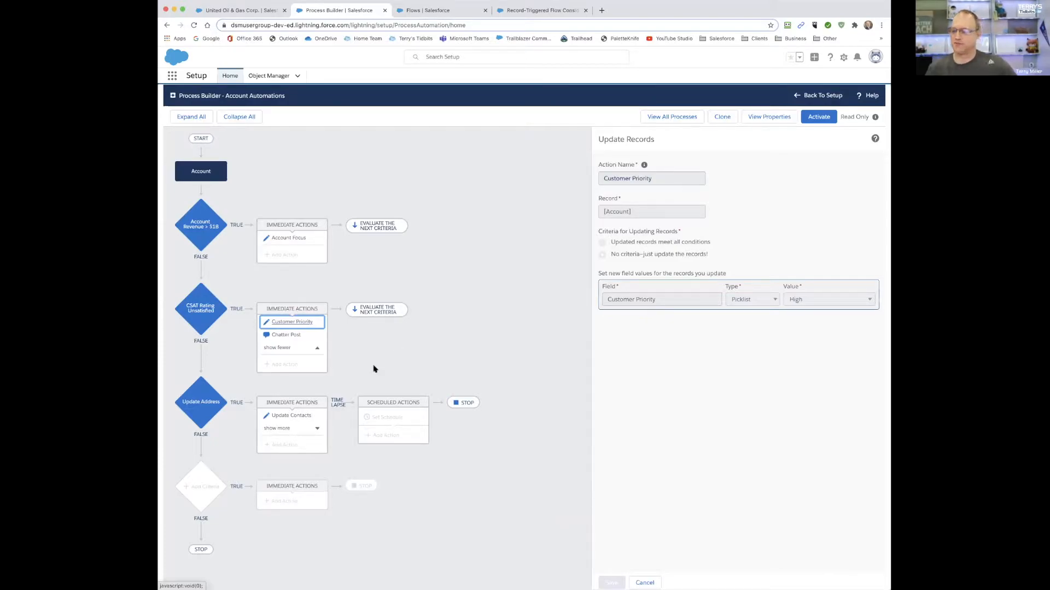
{"action": "left_click", "coordinate": [280, 336]}
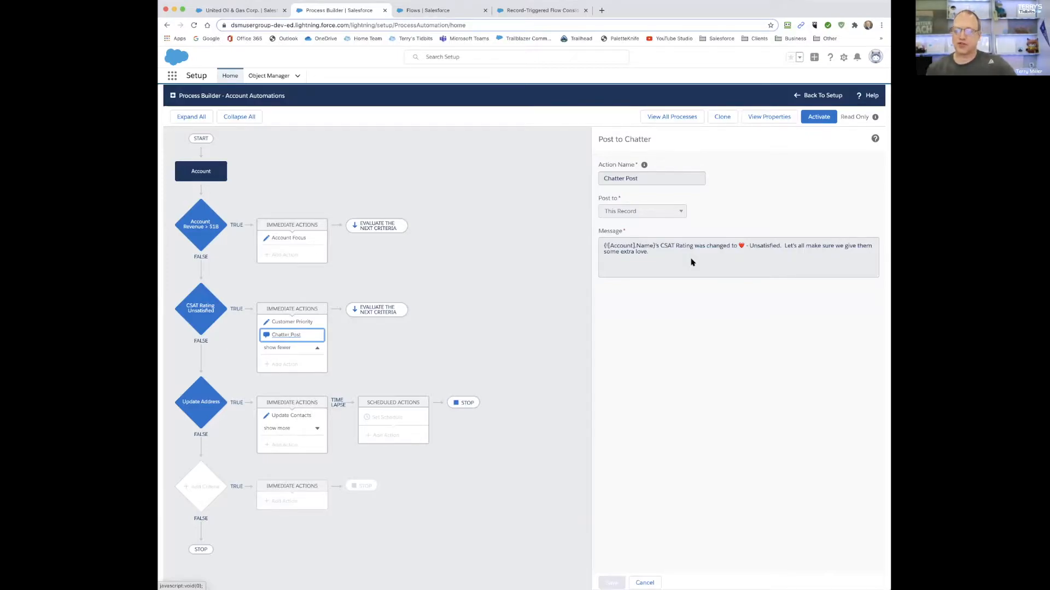
{"action": "left_click", "coordinate": [208, 398]}
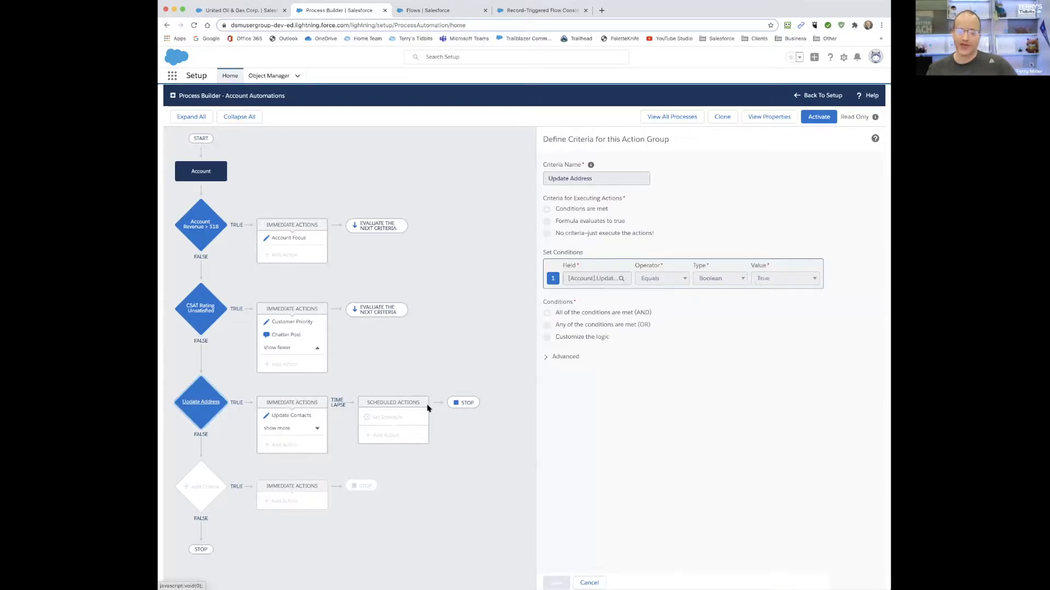
{"action": "left_click", "coordinate": [291, 416]}
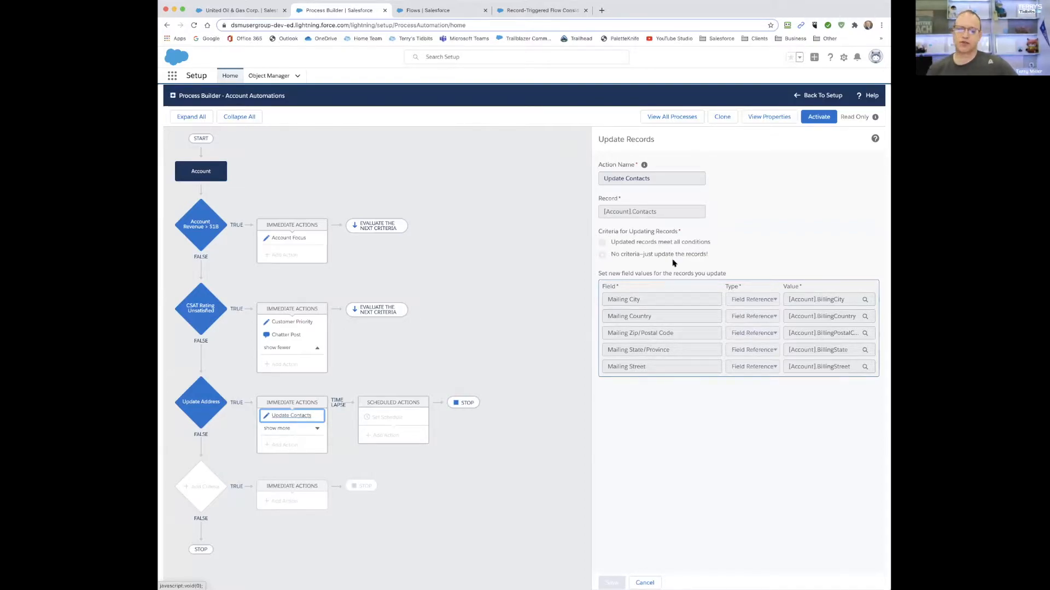
- Create a new Record-Triggered Flow from the Flows setup page
{"action": "left_click", "coordinate": [426, 10]}
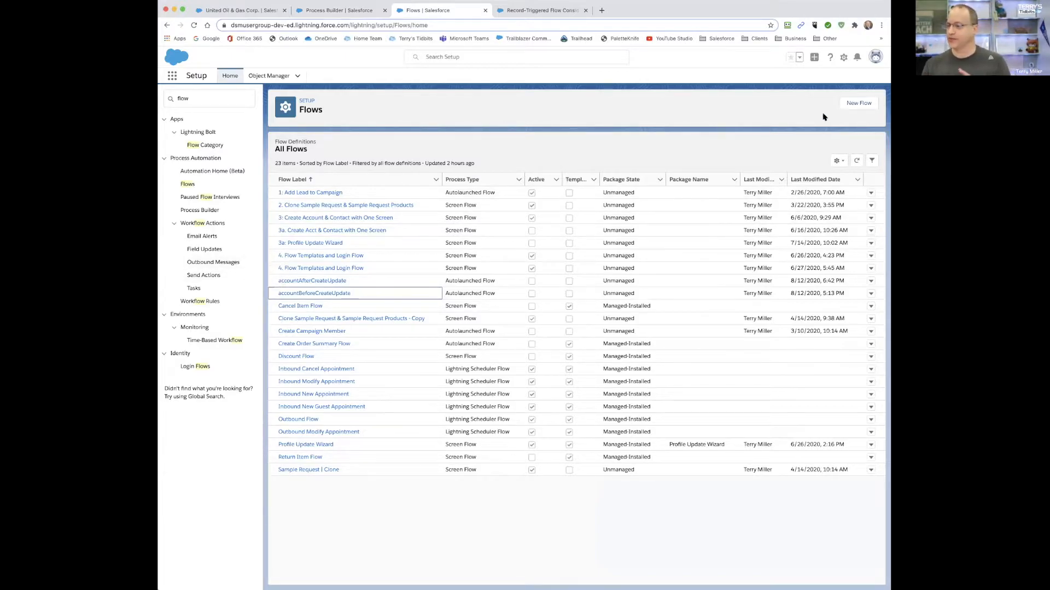
{"action": "left_click", "coordinate": [860, 104]}
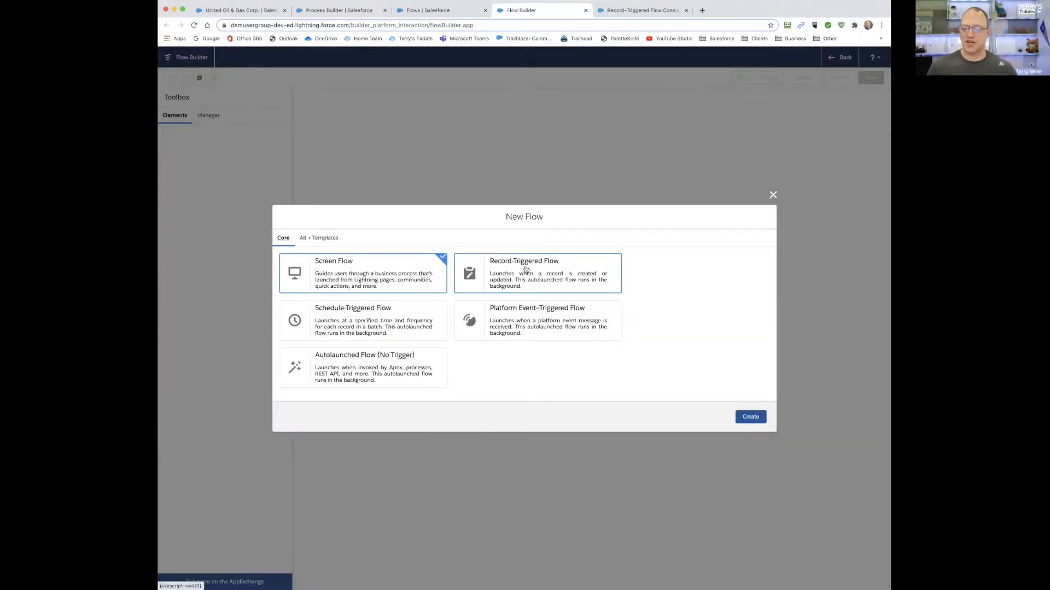
{"action": "left_click", "coordinate": [545, 271]}
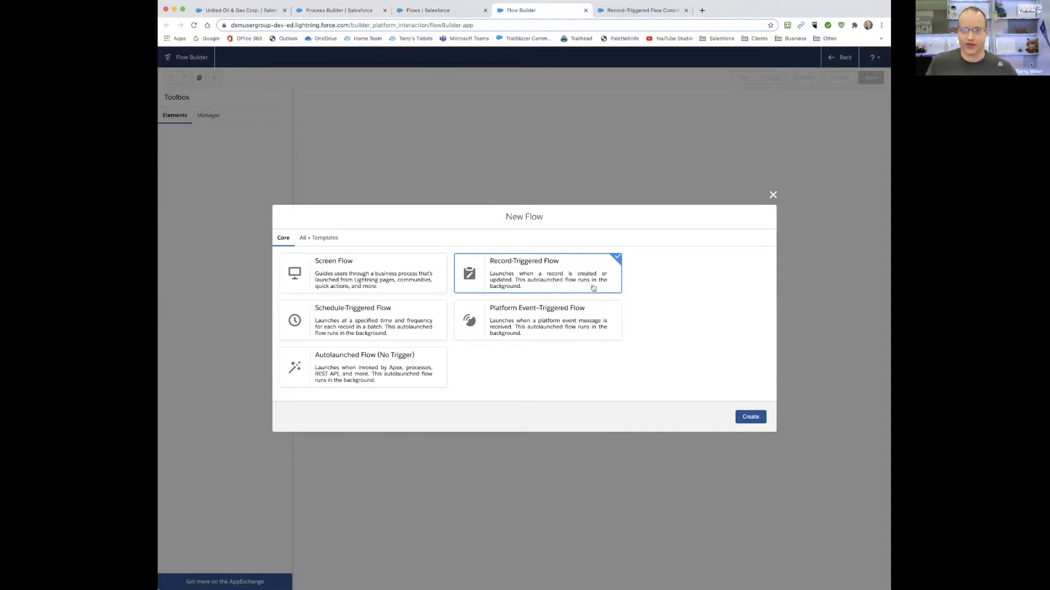
{"action": "left_click", "coordinate": [748, 417]}
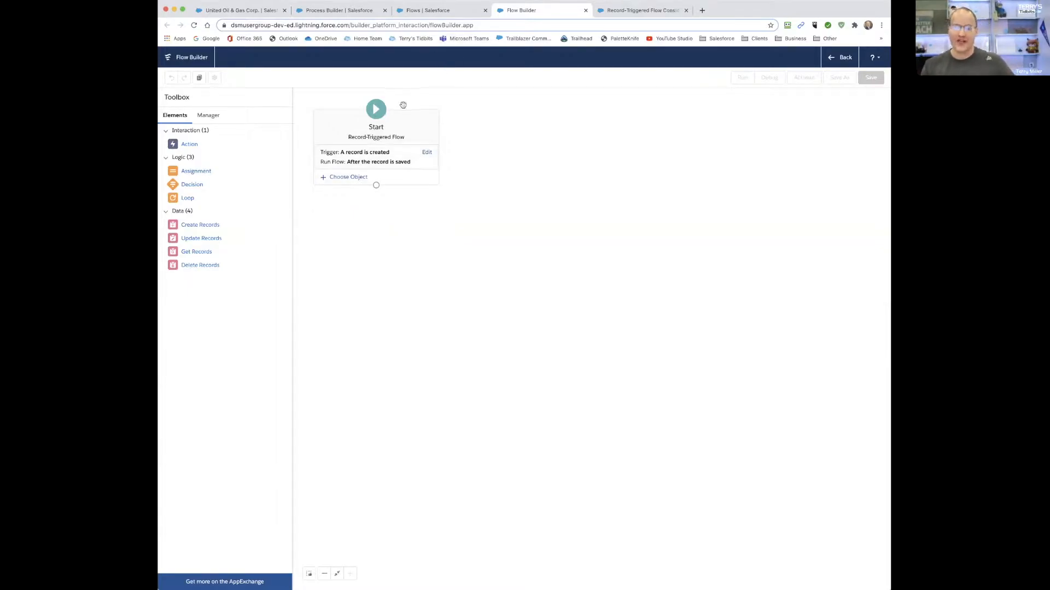
- Open the accountBeforeCreateUpdate flow and review its trigger configuration without changing it
{"action": "left_click", "coordinate": [436, 10]}
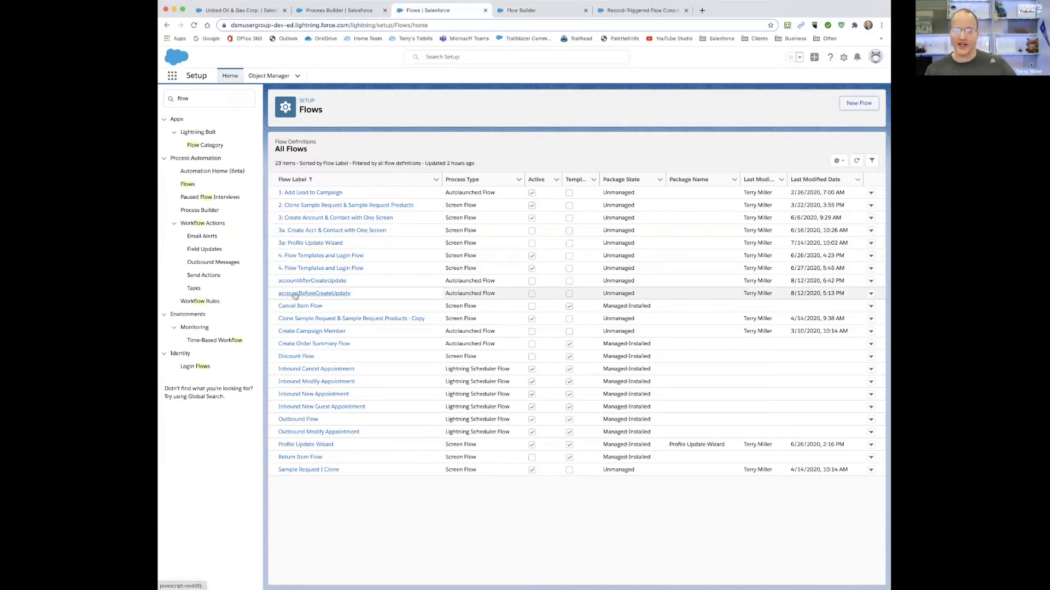
{"action": "left_click", "coordinate": [337, 295]}
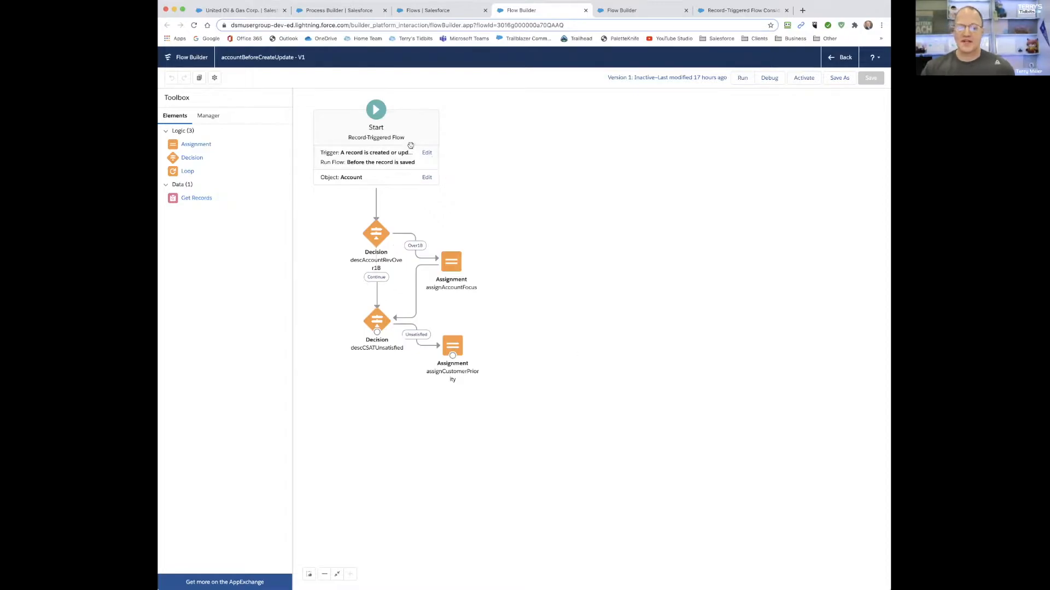
{"action": "double_click", "coordinate": [374, 158]}
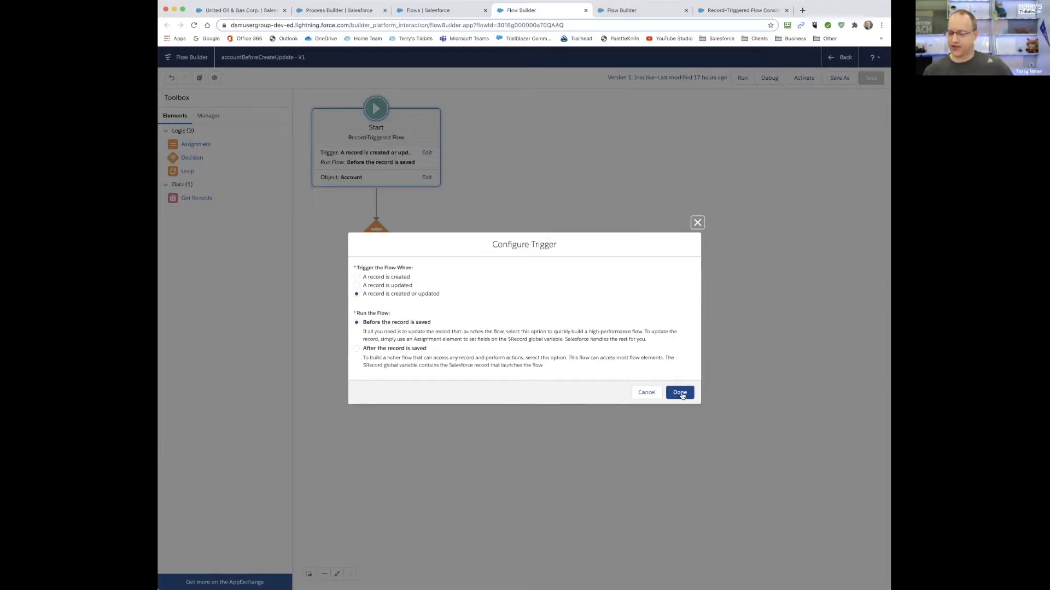
{"action": "left_click", "coordinate": [646, 392]}
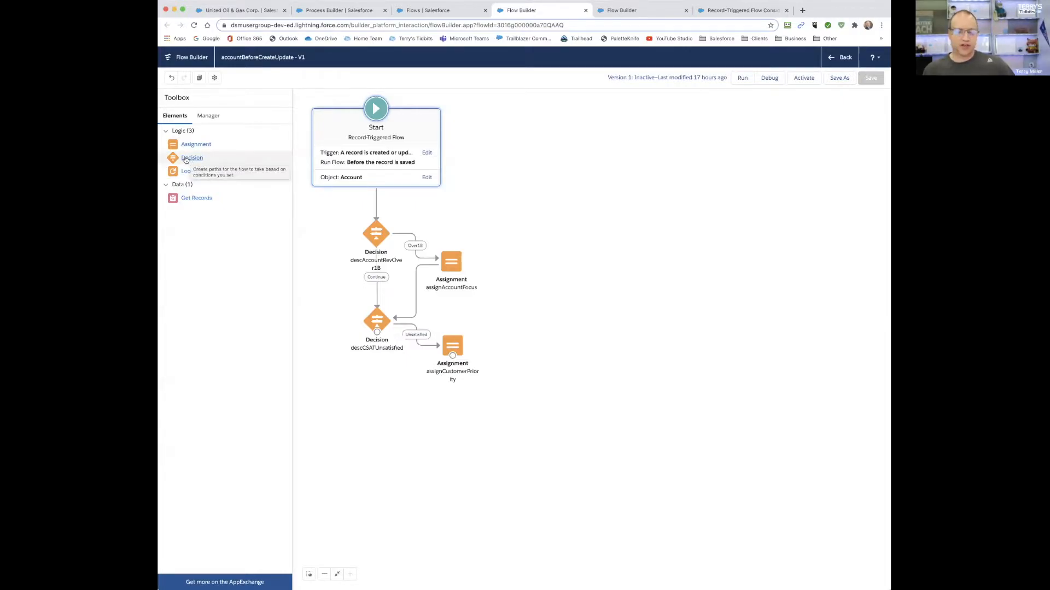
- Open the descAccountRevOver1B decision and inspect the details of its Over1B outcome
{"action": "mouse_move", "coordinate": [185, 159]}
{"action": "left_mouse_down"}
{"action": "mouse_move", "coordinate": [215, 156]}
{"action": "mouse_move", "coordinate": [325, 226]}
{"action": "mouse_move", "coordinate": [330, 277]}
{"action": "mouse_move", "coordinate": [318, 285]}
{"action": "mouse_move", "coordinate": [278, 211]}
{"action": "mouse_move", "coordinate": [192, 151]}
{"action": "left_mouse_up"}
{"action": "left_click", "coordinate": [375, 237]}
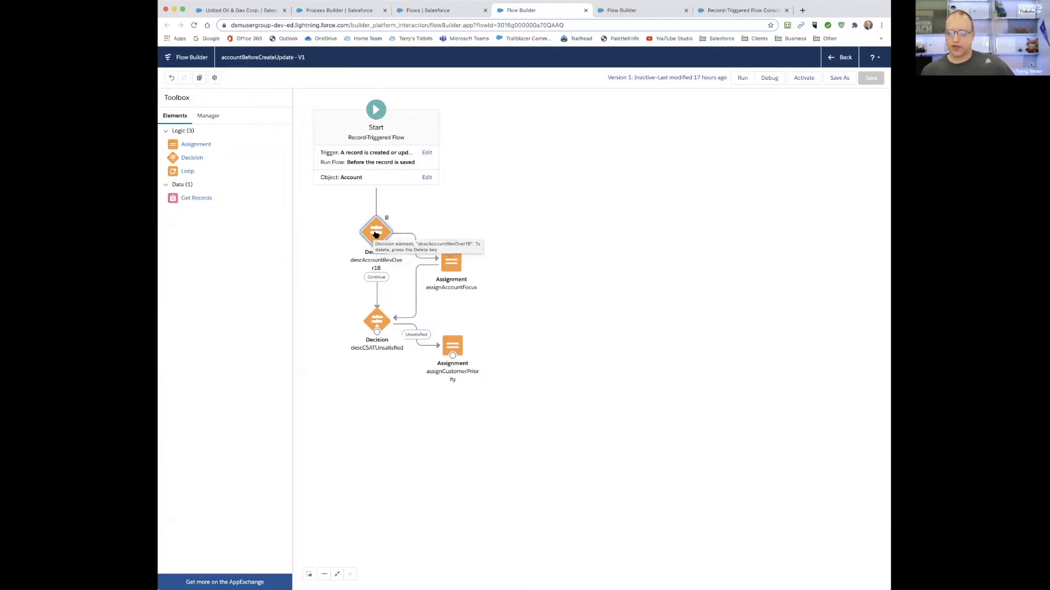
{"action": "double_click", "coordinate": [375, 234]}
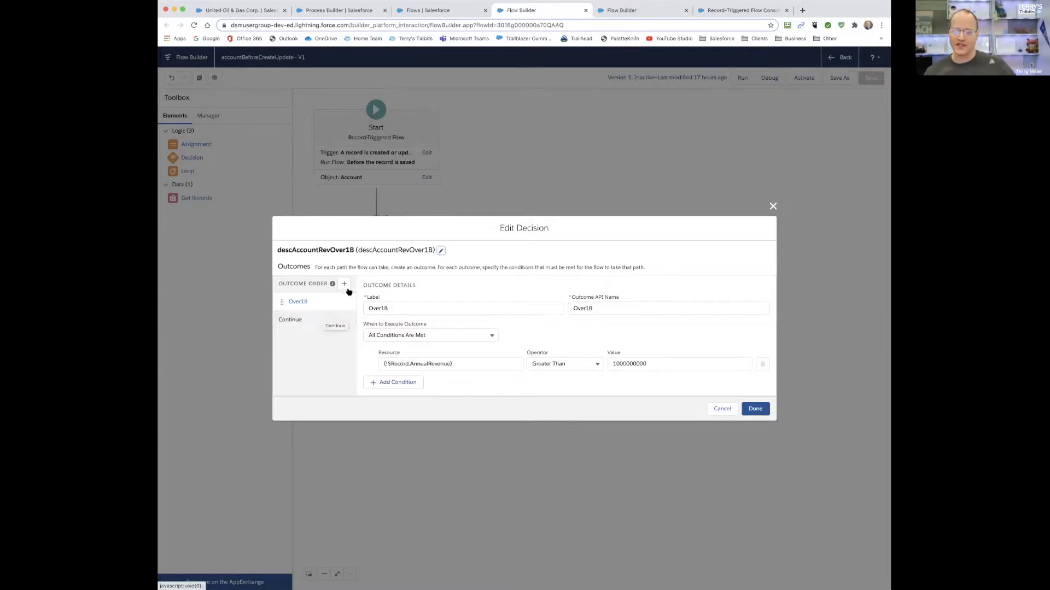
{"action": "left_click", "coordinate": [394, 309]}
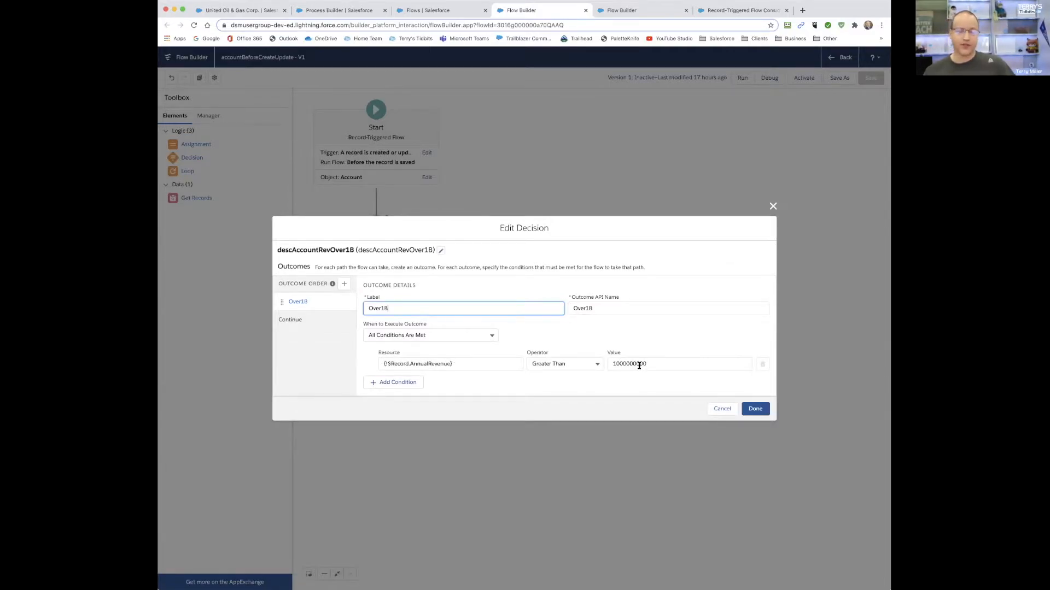
- Reselect AnnualRevenue from $Record as the Over1B condition's resource, and discard the decision edits after checking the Continue outcome
{"action": "left_click", "coordinate": [450, 365]}
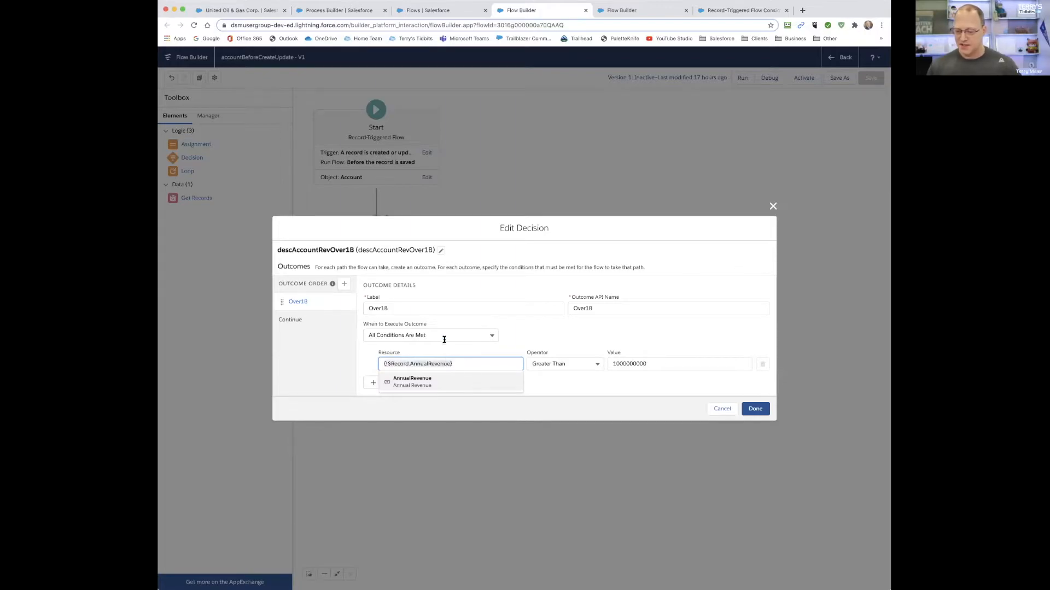
{"action": "key", "text": "BackSpace"}
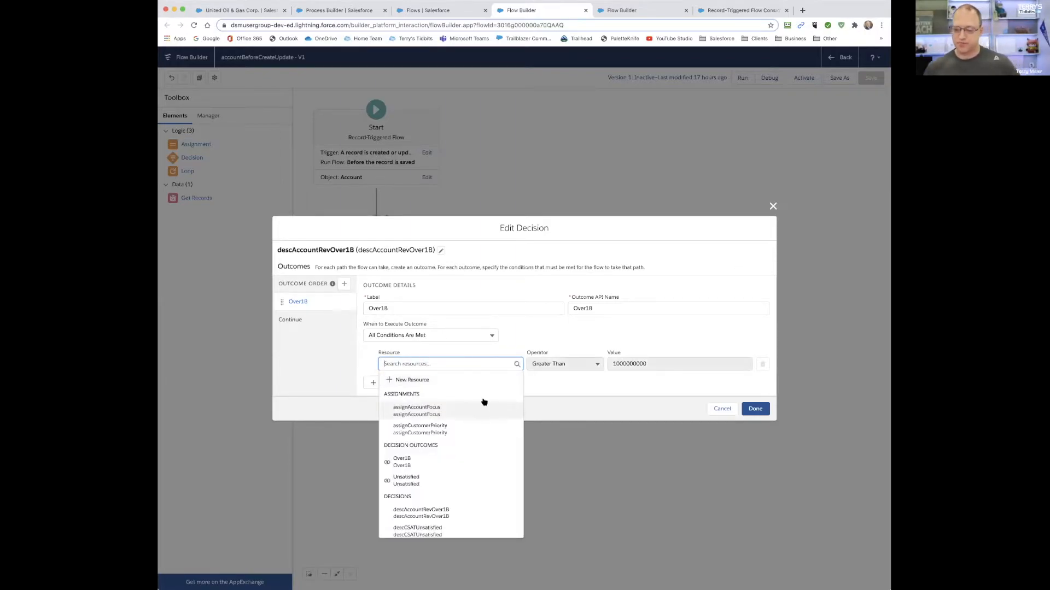
{"action": "scroll", "coordinate": [450, 468], "scroll_direction": "down", "scroll_amount": 2}
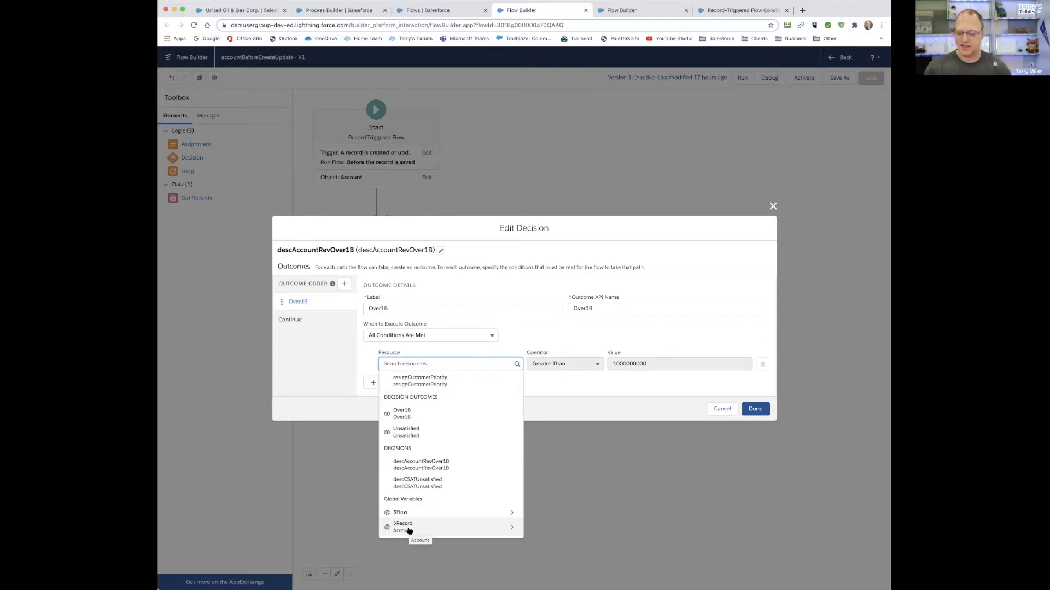
{"action": "left_click", "coordinate": [510, 529]}
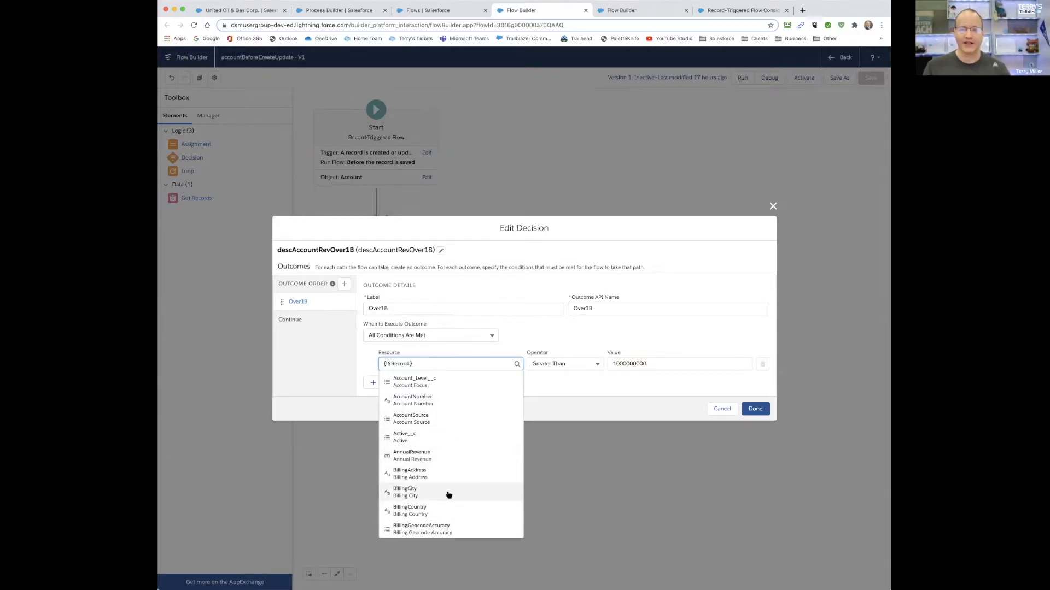
{"action": "scroll", "coordinate": [449, 495], "scroll_direction": "down", "scroll_amount": 1}
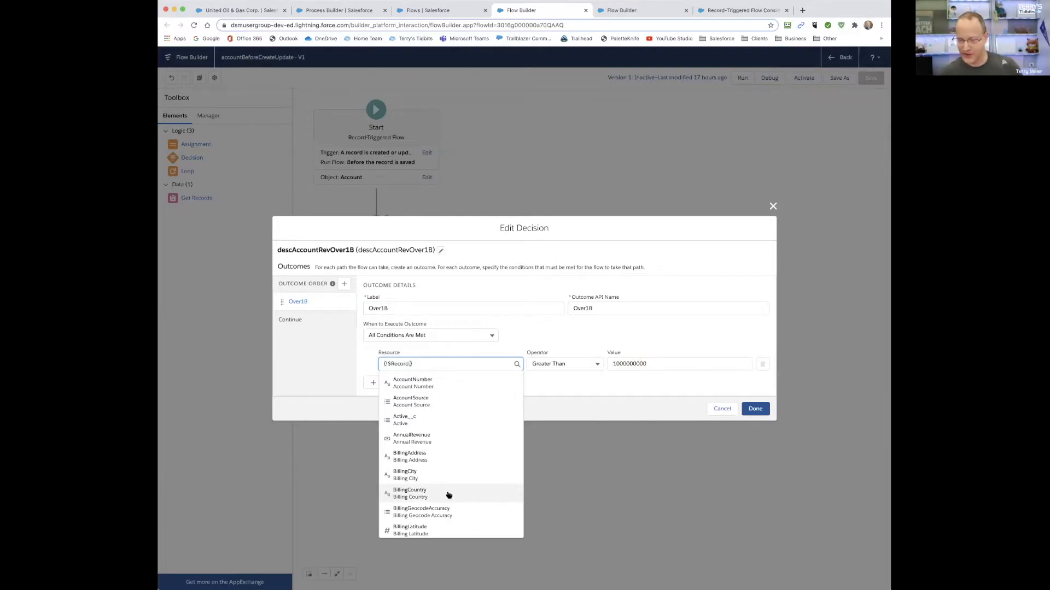
{"action": "type", "text": "rev"}
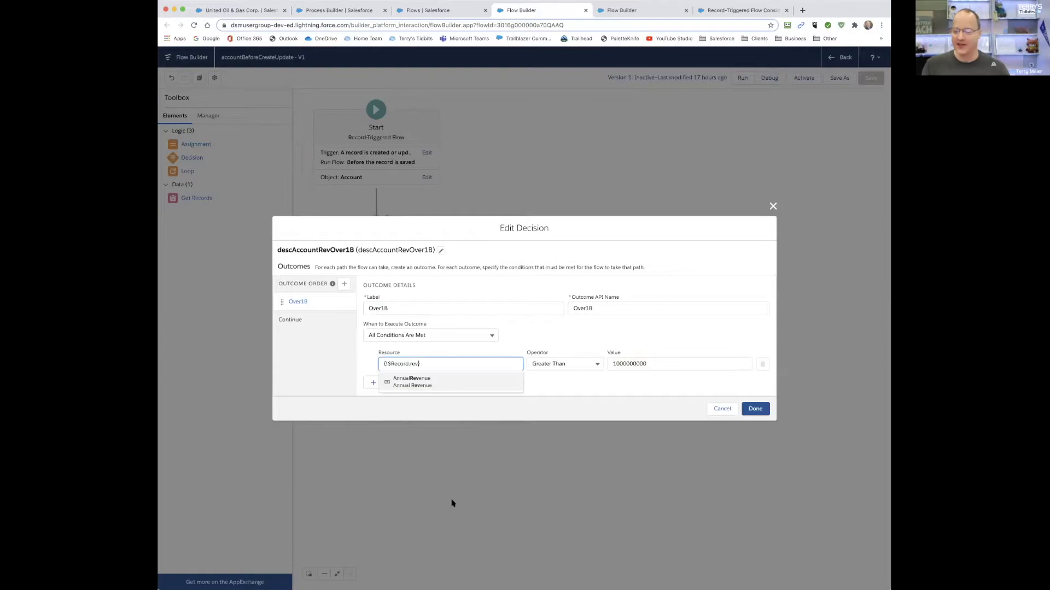
{"action": "left_click", "coordinate": [419, 381]}
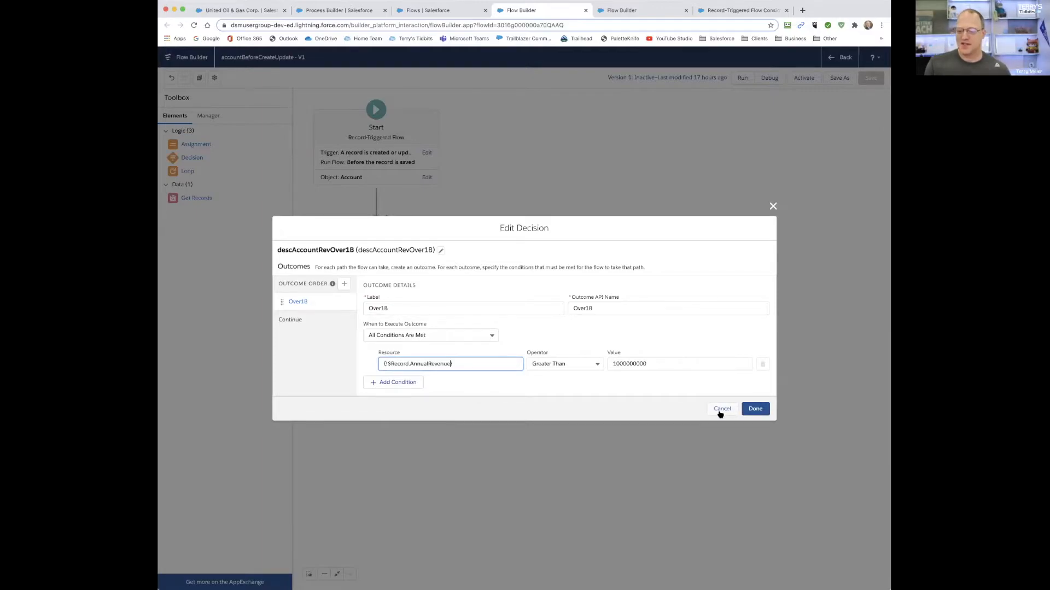
{"action": "left_click", "coordinate": [303, 319]}
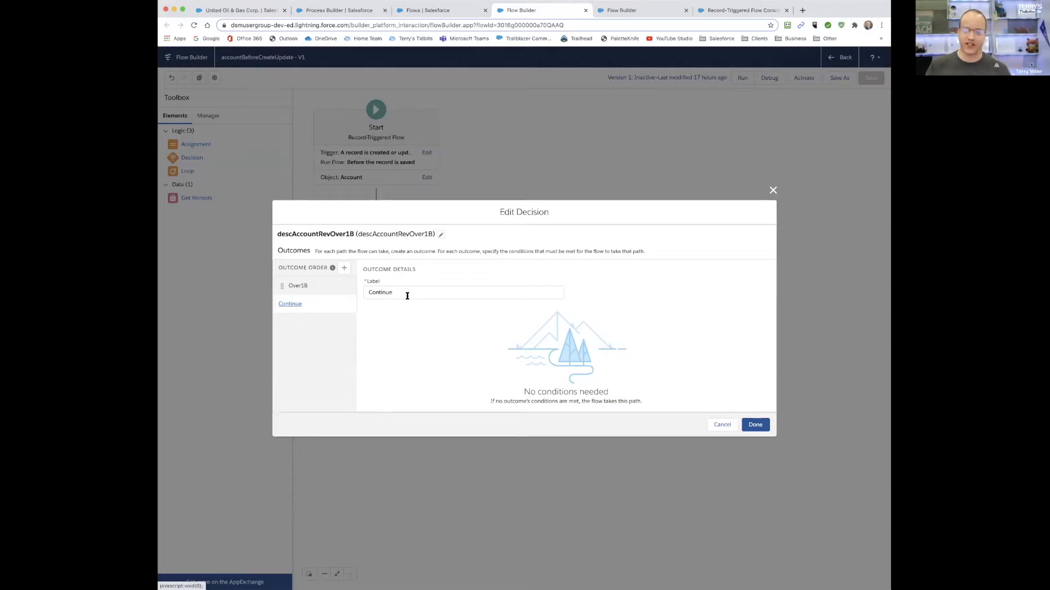
{"action": "left_click", "coordinate": [722, 425]}
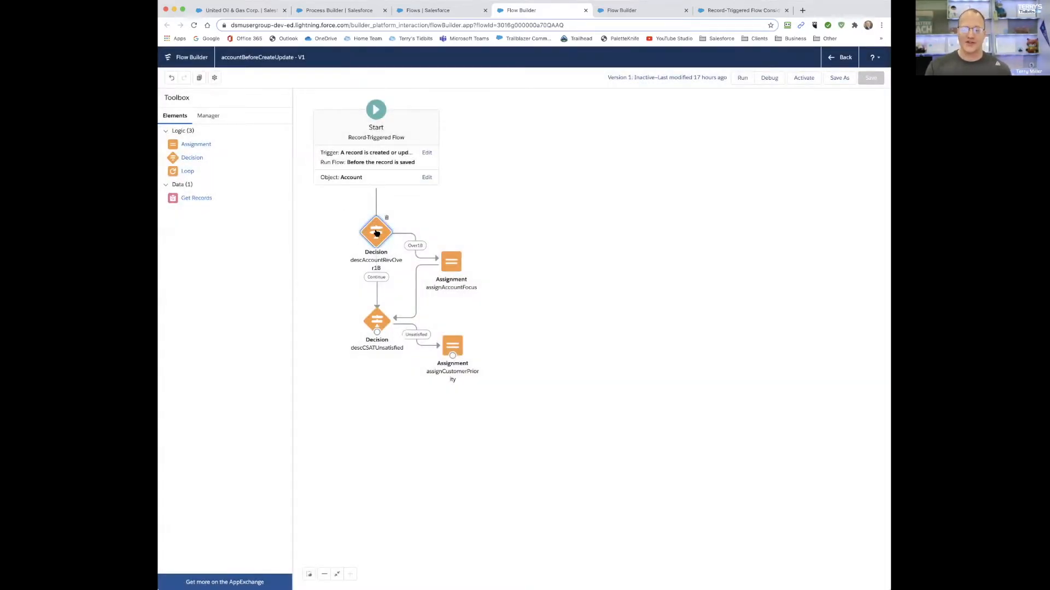
- Inspect the assignAccountFocus assignment's variable and value options, close it without changes, and return to the Account Automations process
{"action": "double_click", "coordinate": [449, 263]}
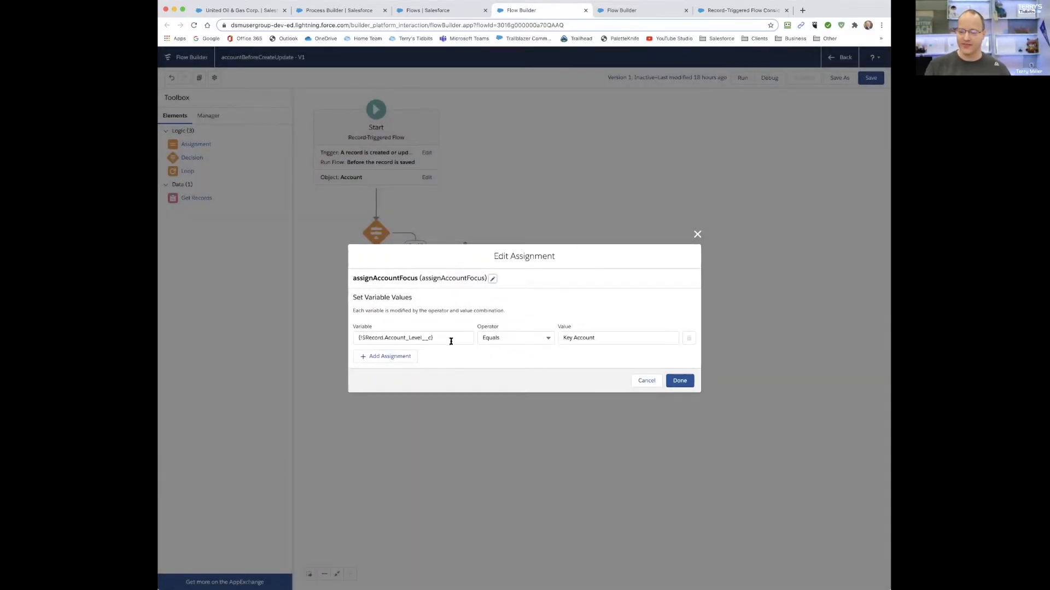
{"action": "left_click_drag", "start_coordinate": [362, 336], "coordinate": [445, 339]}
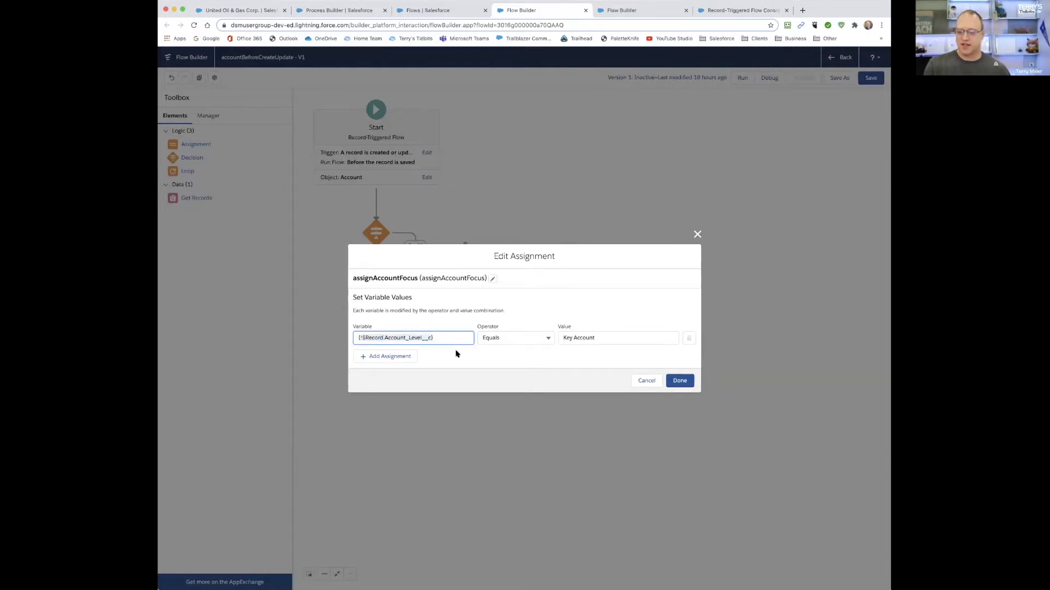
{"action": "left_click", "coordinate": [603, 339]}
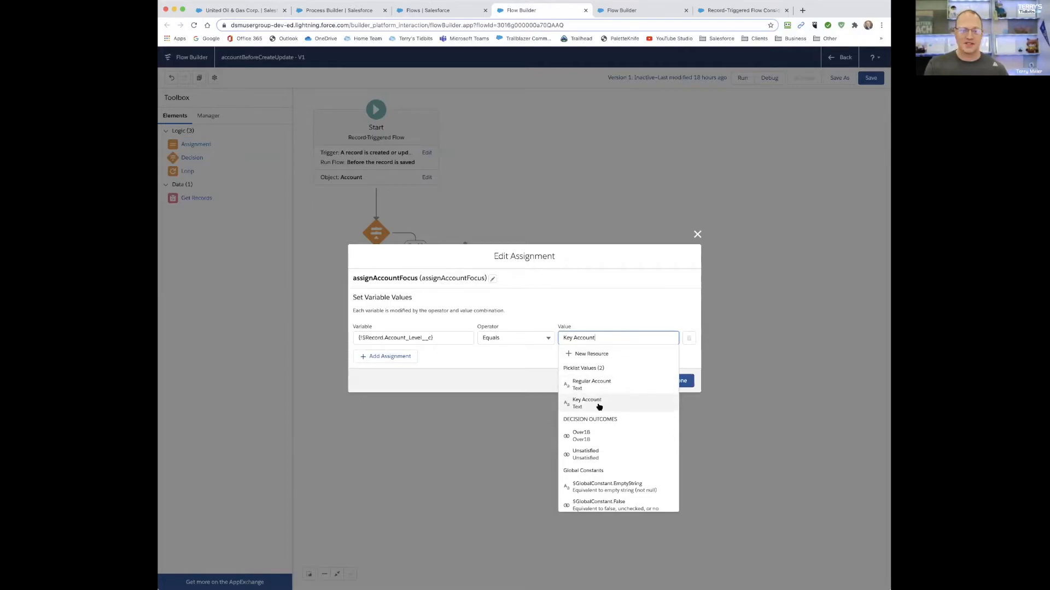
{"action": "left_click", "coordinate": [602, 302]}
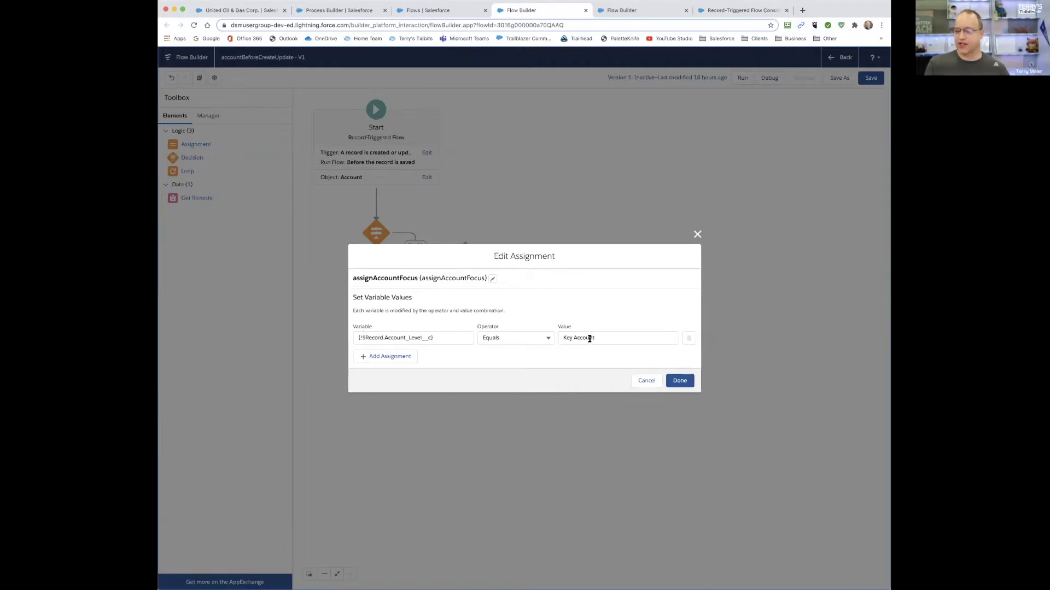
{"action": "left_click", "coordinate": [646, 382]}
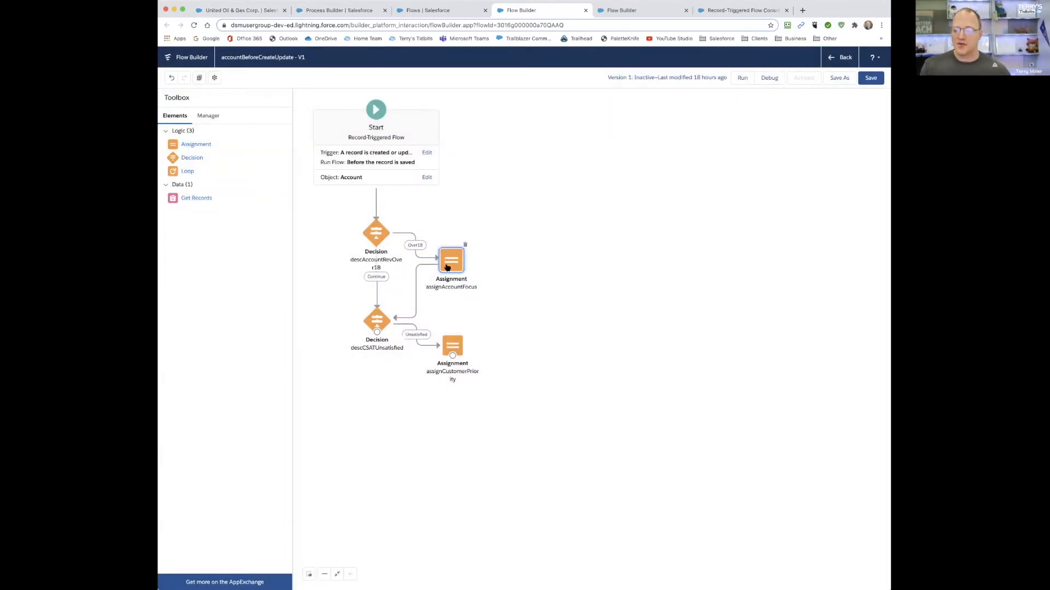
{"action": "left_click", "coordinate": [337, 10]}
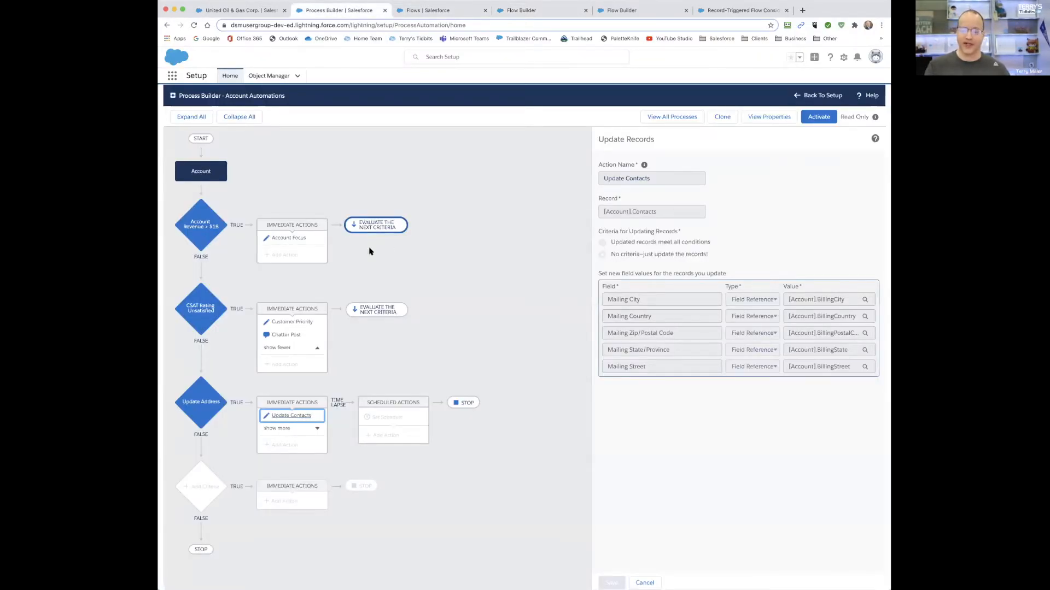
- Return to the accountBeforeCreateUpdate flow and inspect the descCSATUnsatisfied decision's condition resource and value options, closing it without changes
{"action": "left_click", "coordinate": [525, 10]}
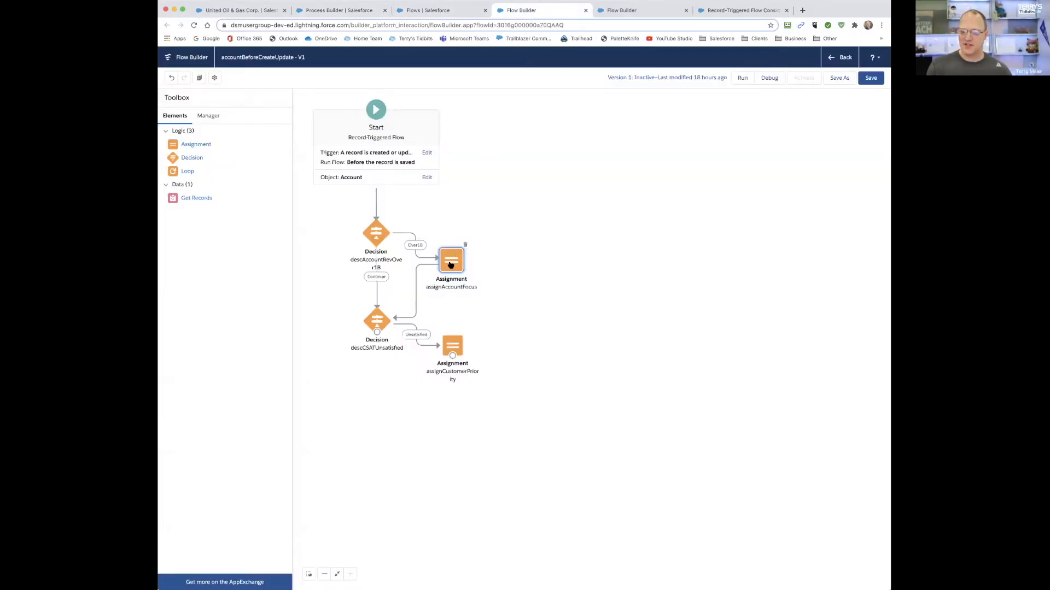
{"action": "double_click", "coordinate": [379, 321]}
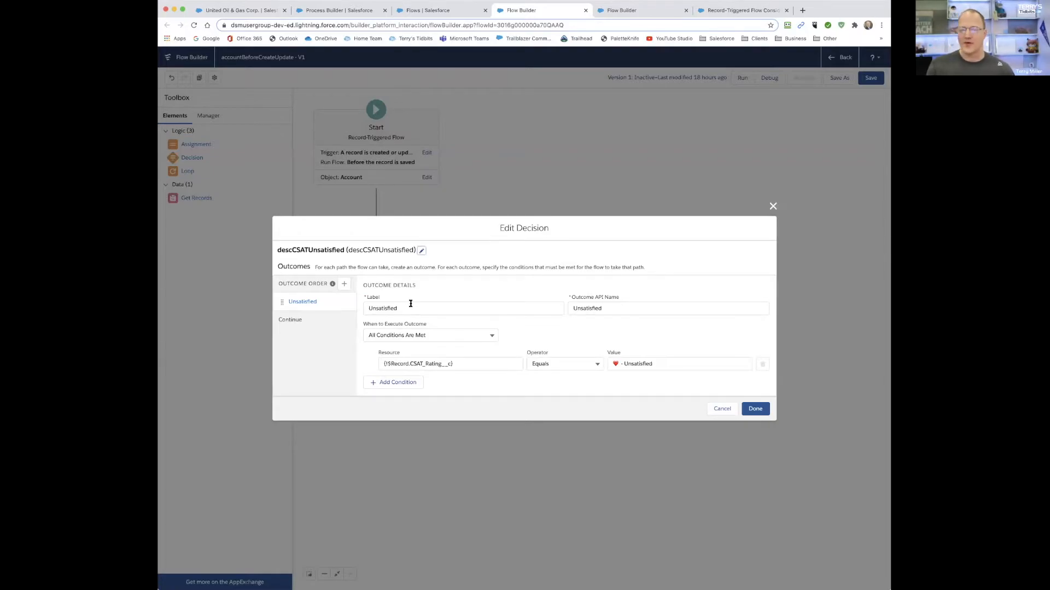
{"action": "left_click", "coordinate": [406, 364]}
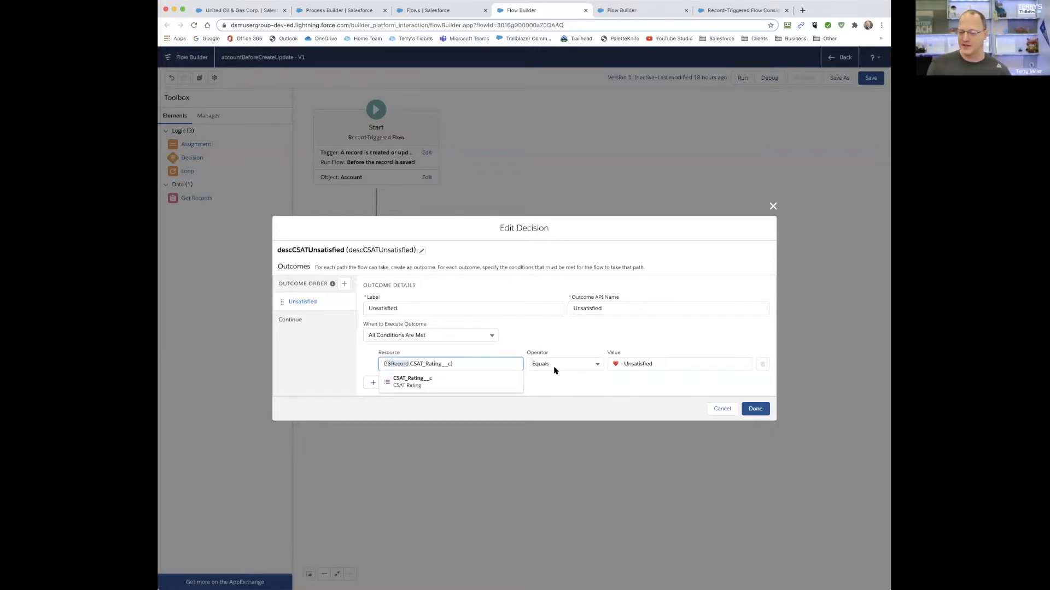
{"action": "left_click", "coordinate": [651, 365]}
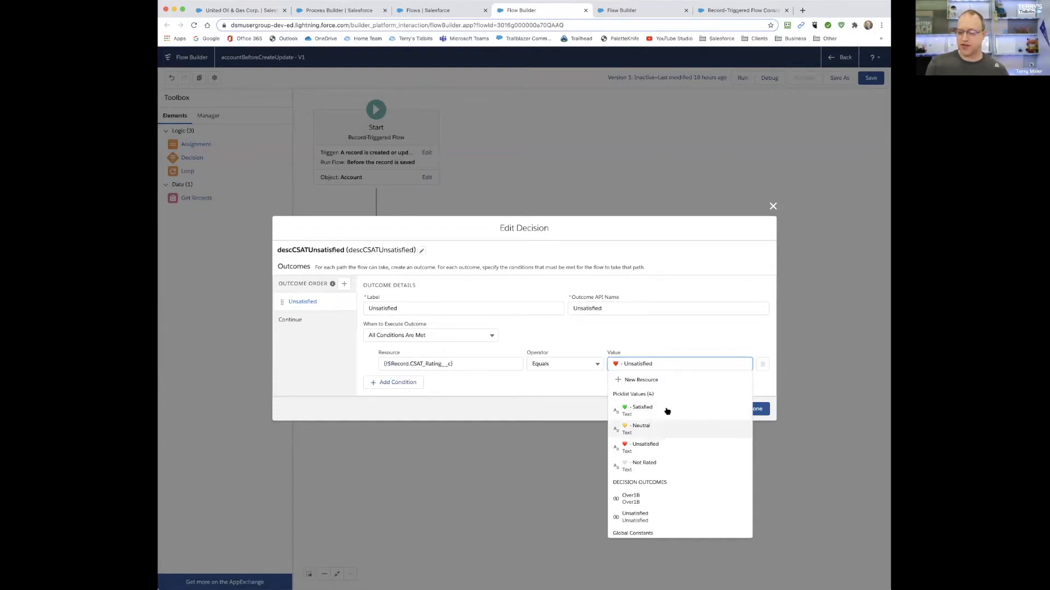
{"action": "left_click", "coordinate": [657, 329]}
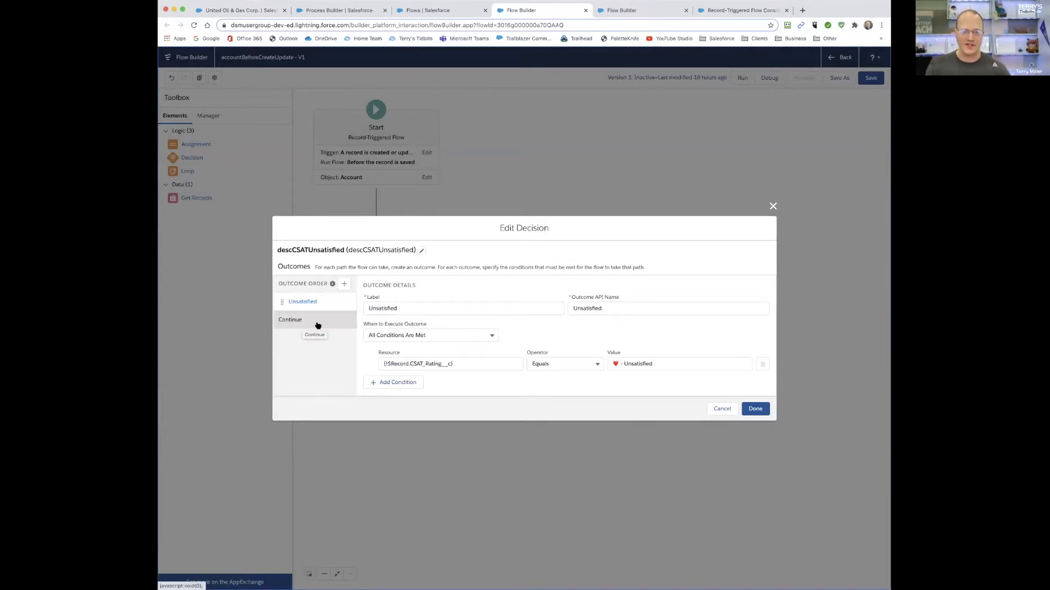
{"action": "left_click", "coordinate": [721, 409]}
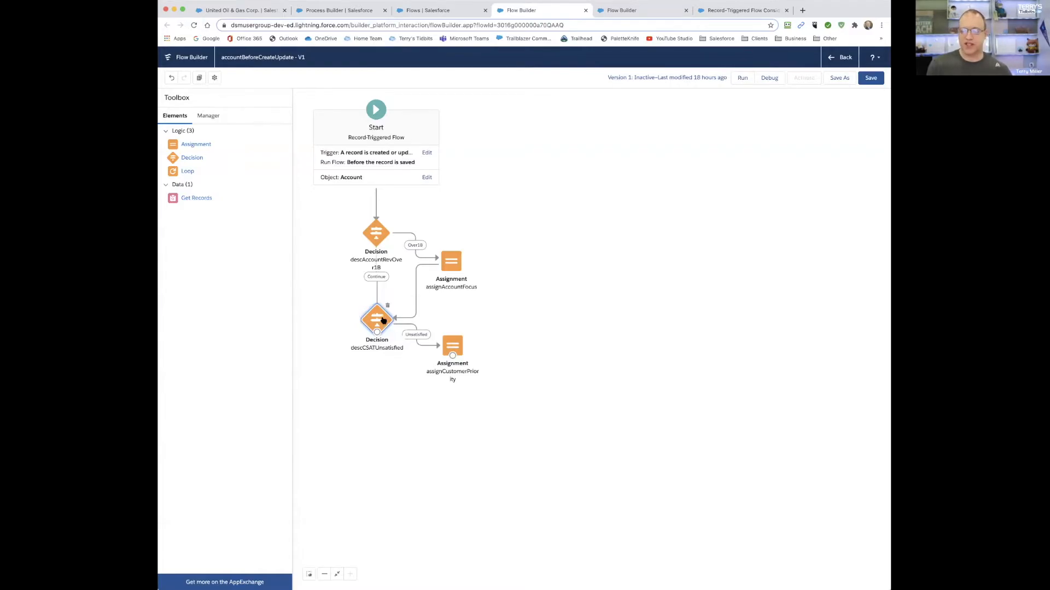
- Review the assignCustomerPriority assignment without changing it, and leave the flow for the Flows list without saving
{"action": "double_click", "coordinate": [452, 343]}
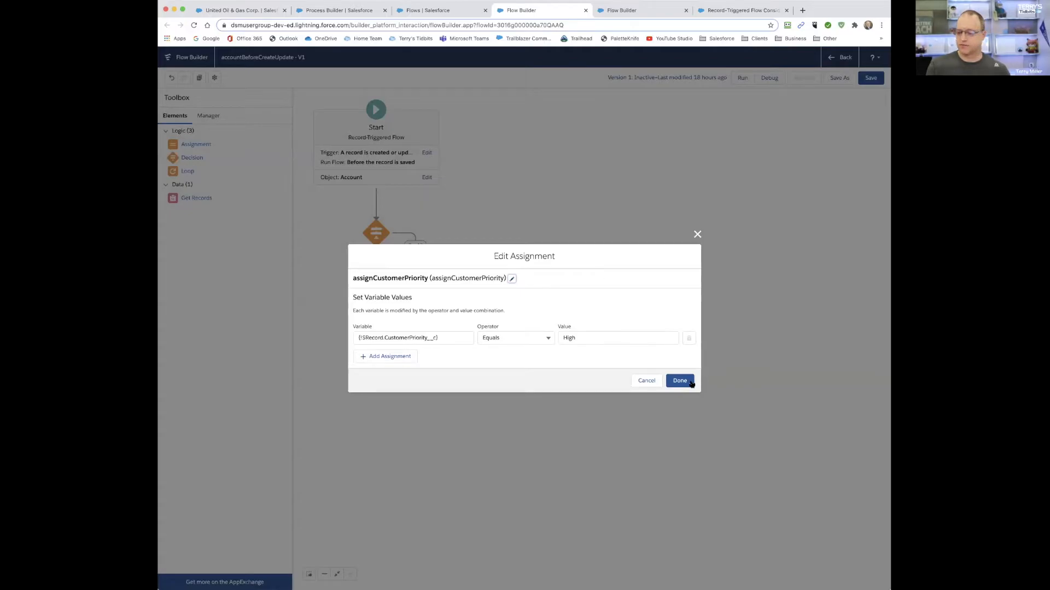
{"action": "left_click", "coordinate": [645, 382]}
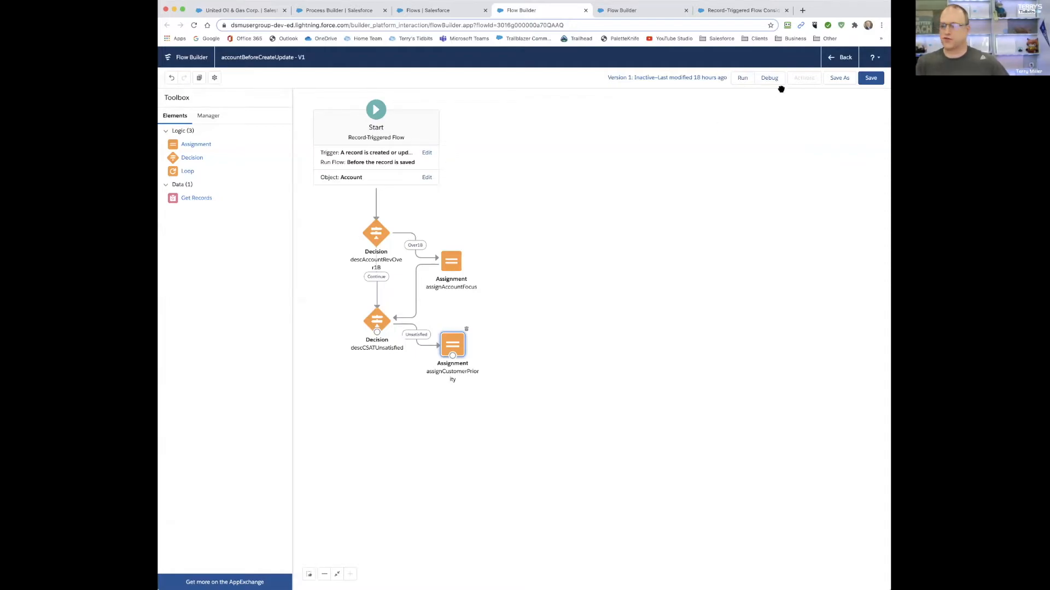
{"action": "left_click", "coordinate": [843, 58]}
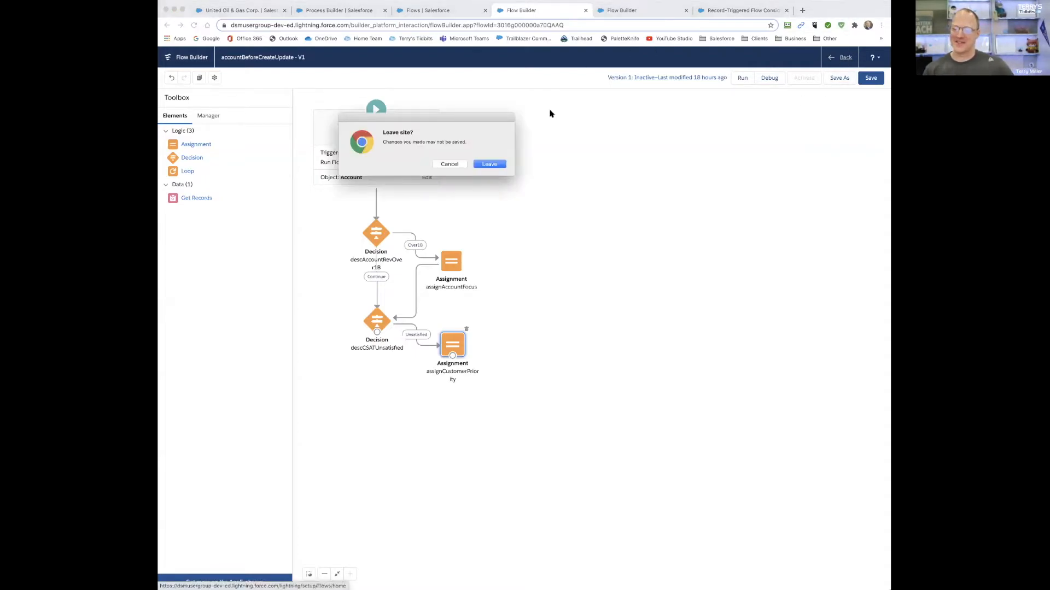
{"action": "left_click", "coordinate": [490, 164]}
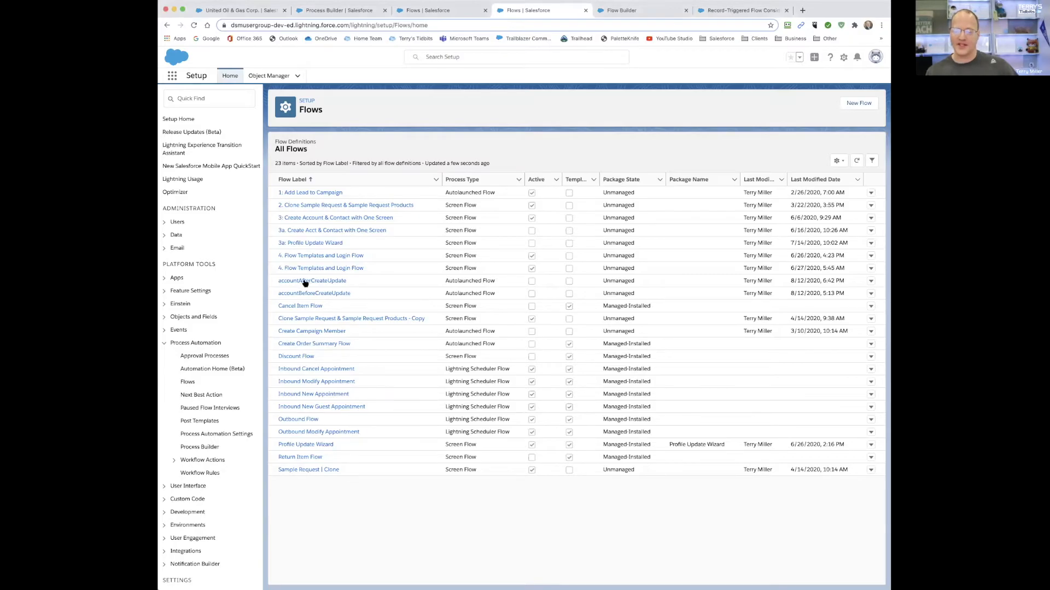
- Open the accountAfterCreateUpdate flow in Flow Builder and review its trigger configuration without changing it
{"action": "left_click_drag", "start_coordinate": [304, 281], "coordinate": [467, 283]}
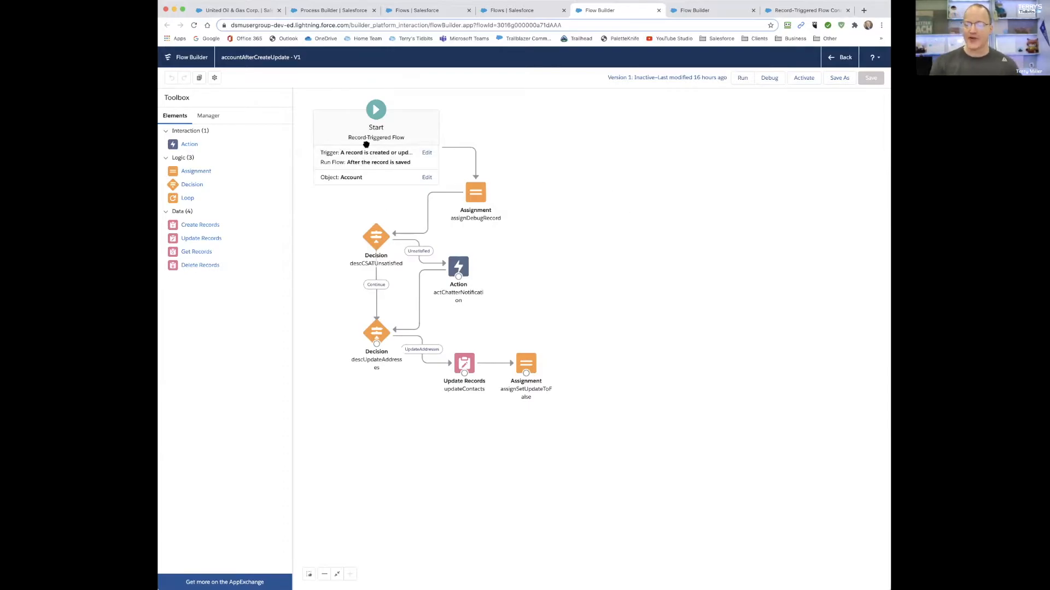
{"action": "double_click", "coordinate": [376, 123]}
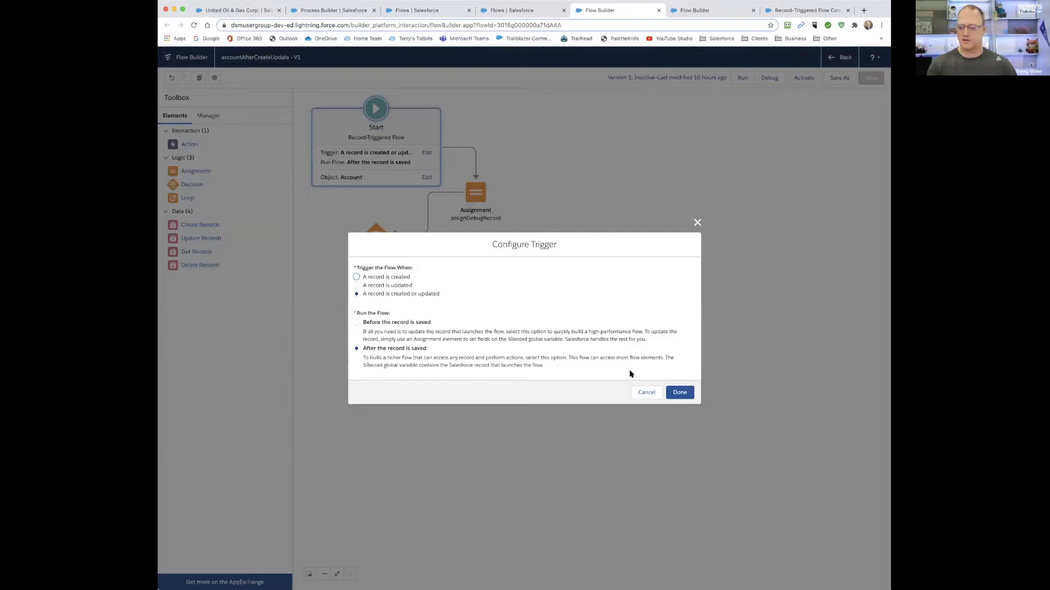
{"action": "left_click", "coordinate": [645, 393]}
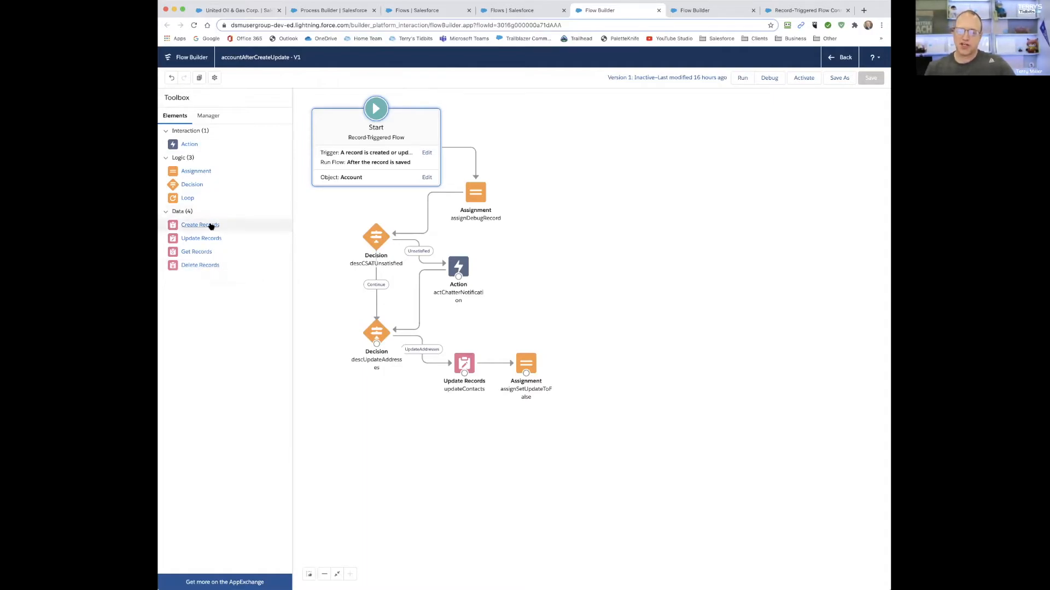
- Discard a blank new decision, and inspect the Unsatisfied condition of the descCSATUnsatisfied decision without changing it
{"action": "left_click_drag", "start_coordinate": [192, 186], "coordinate": [317, 223]}
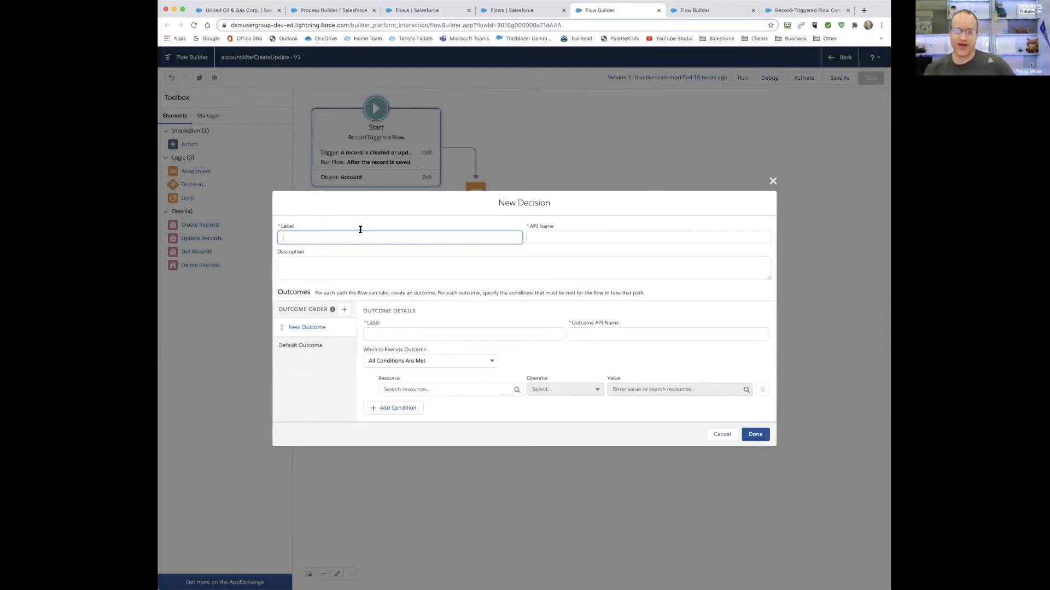
{"action": "left_click", "coordinate": [721, 434]}
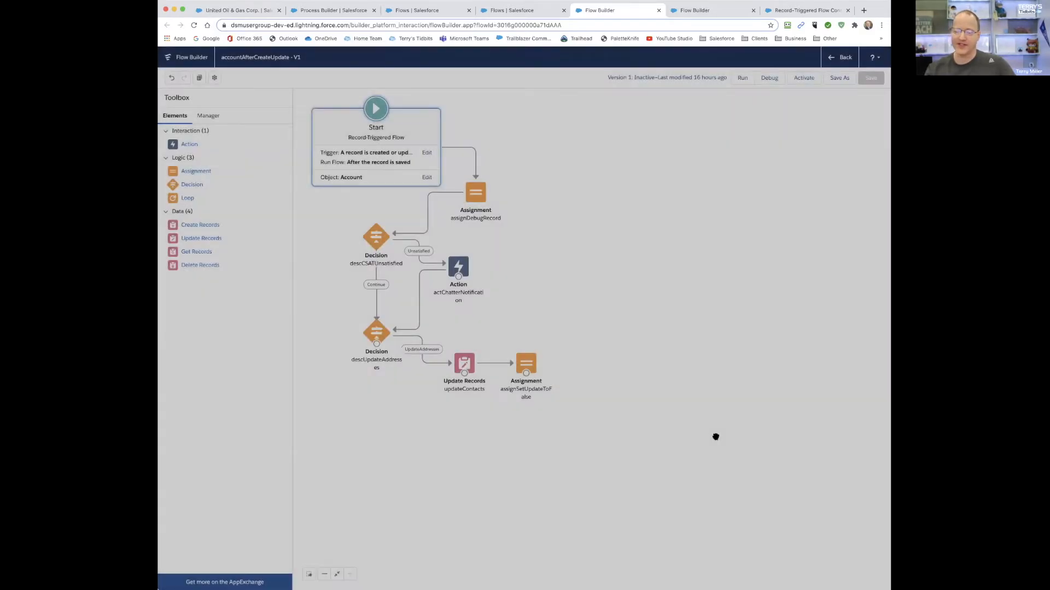
{"action": "left_click", "coordinate": [372, 241]}
{"action": "double_click", "coordinate": [372, 241]}
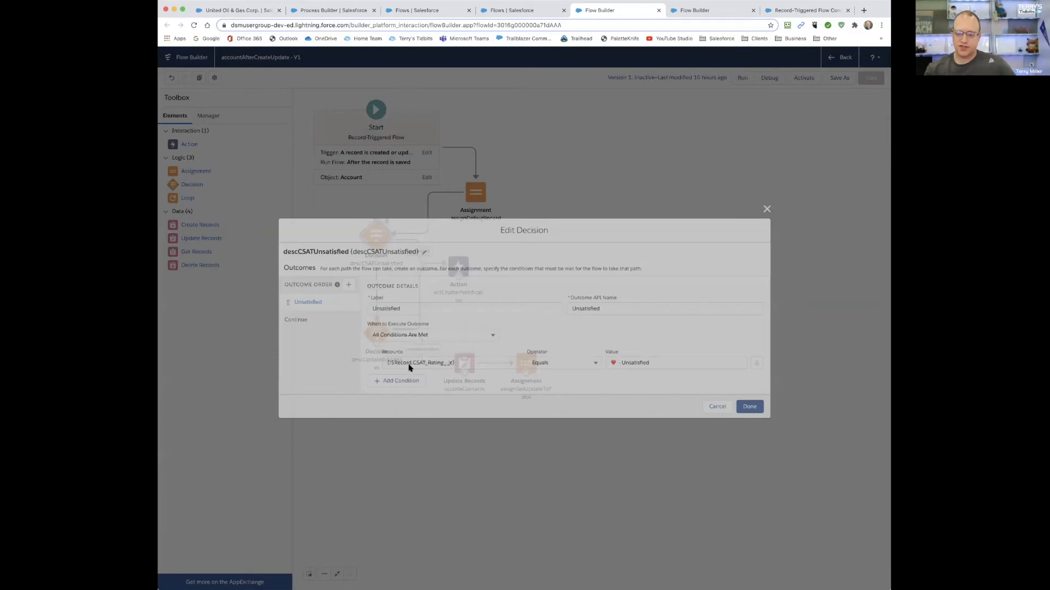
{"action": "left_click_drag", "start_coordinate": [407, 367], "coordinate": [380, 370]}
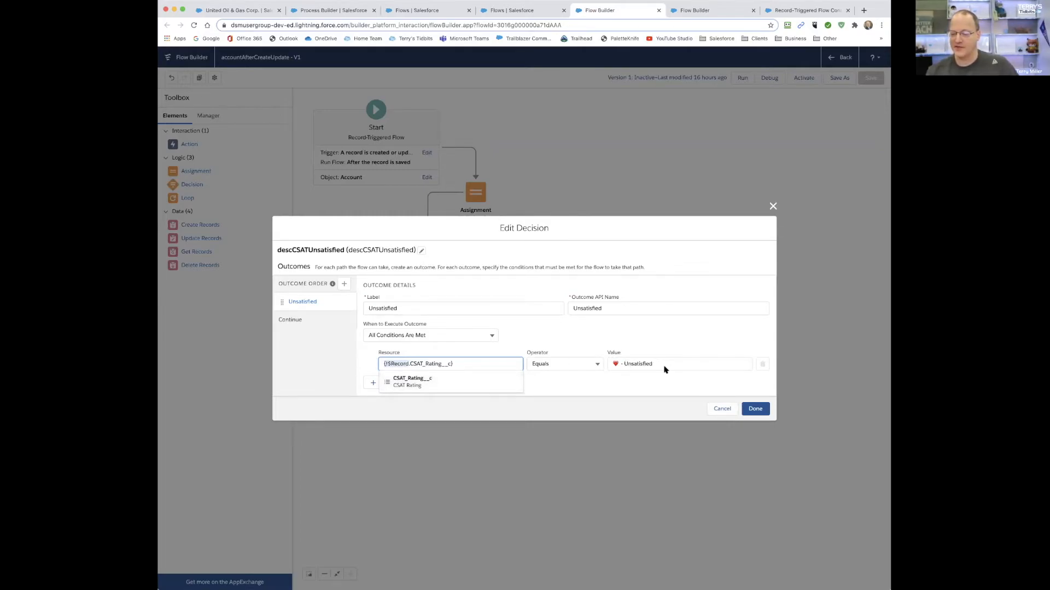
{"action": "left_click", "coordinate": [723, 409]}
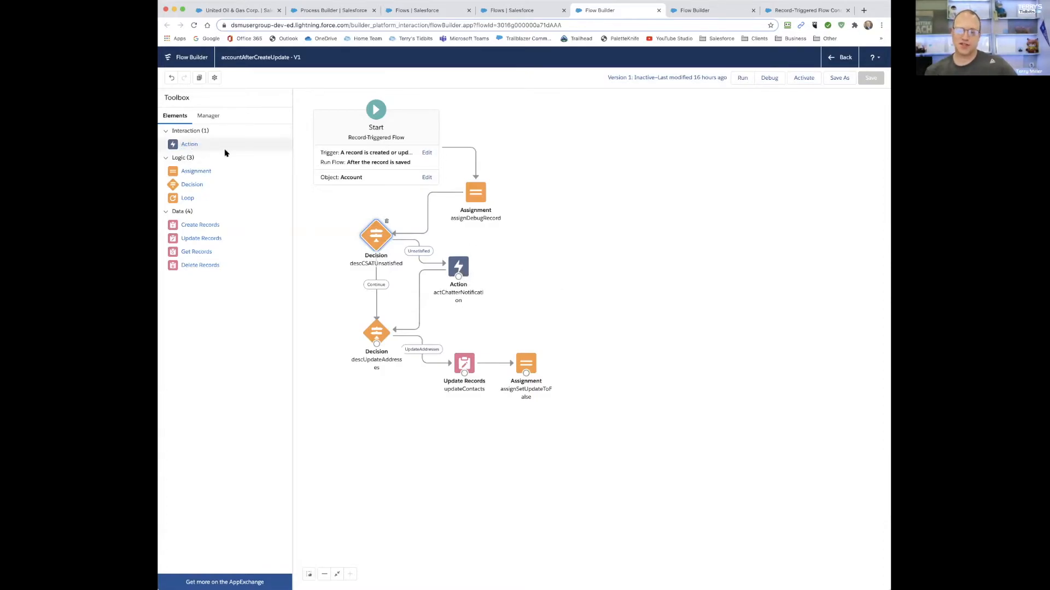
- Open the actChatterNotification Post to Chatter action, inspect the resource used for its message, and close it without changes
{"action": "left_click", "coordinate": [462, 272]}
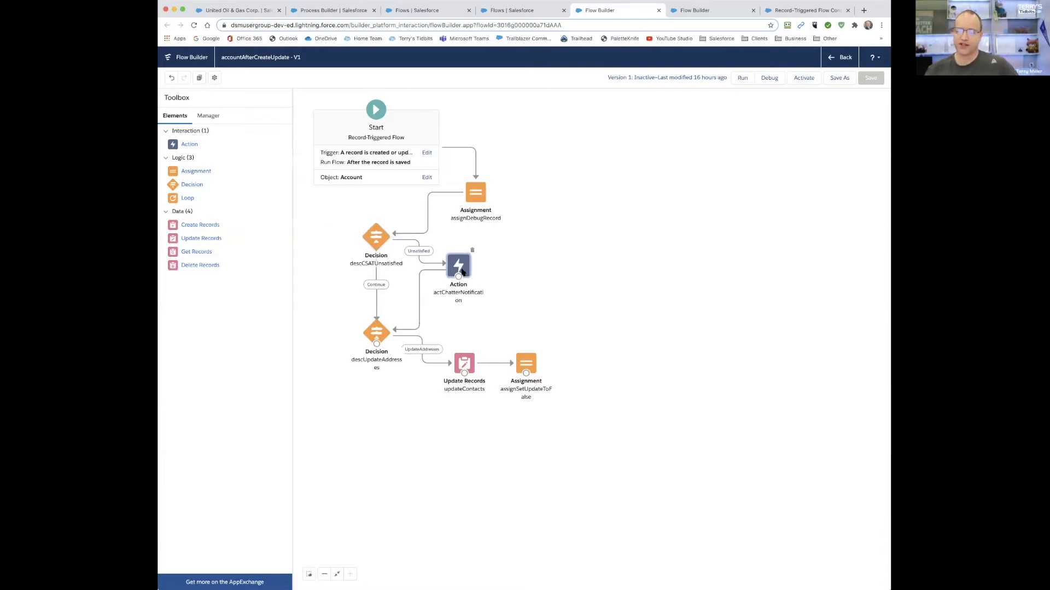
{"action": "double_click", "coordinate": [462, 272]}
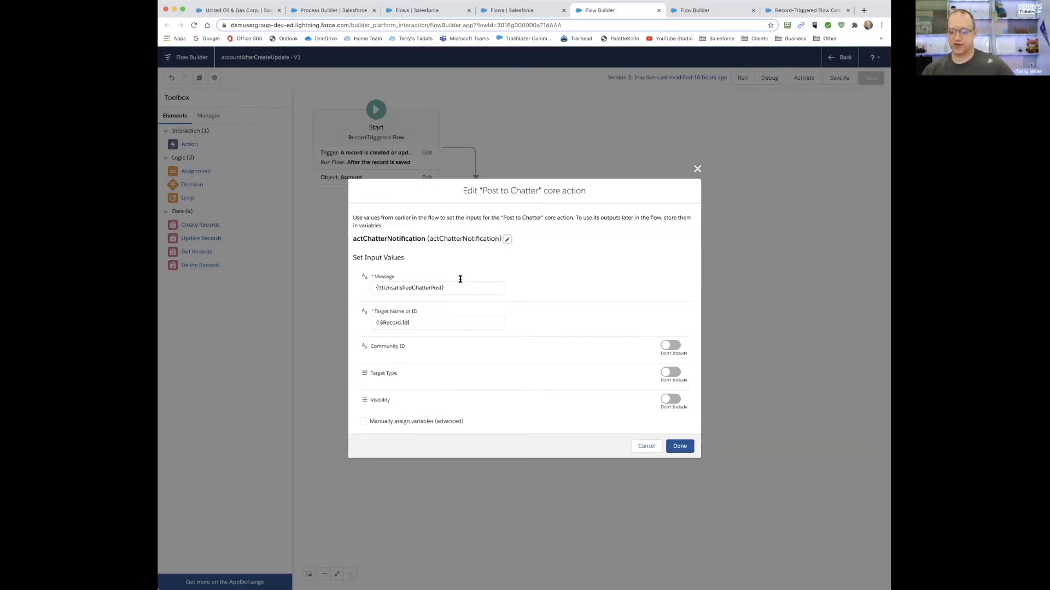
{"action": "left_click", "coordinate": [411, 289]}
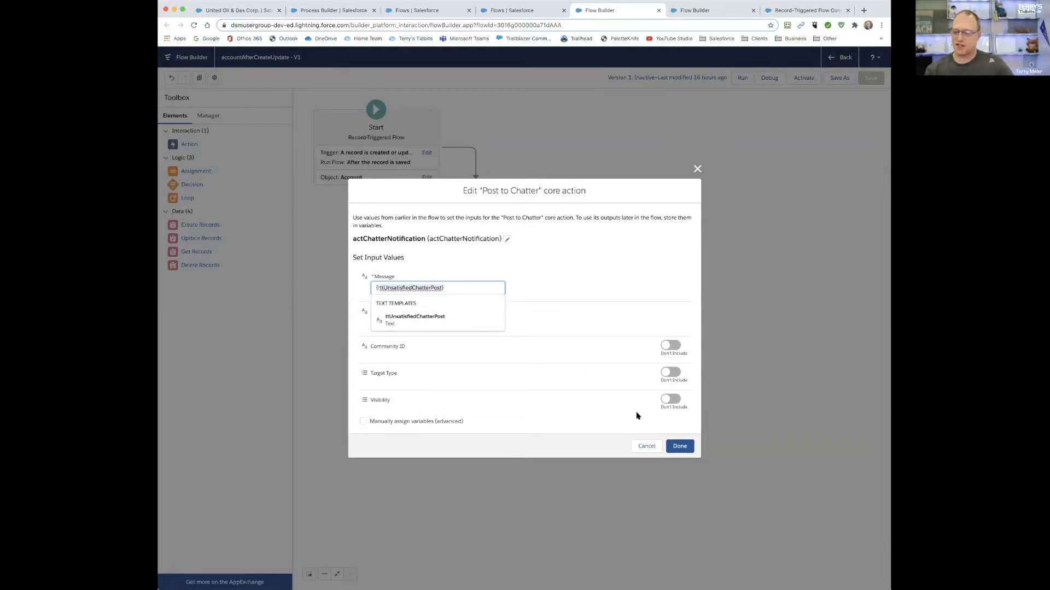
{"action": "left_click", "coordinate": [645, 447]}
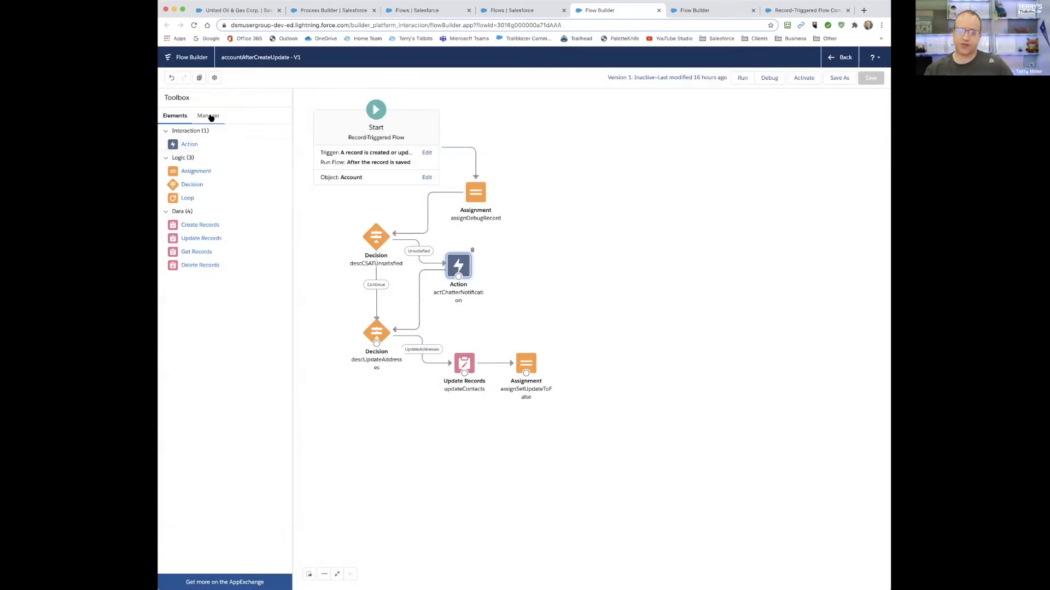
- Find the ttUnsatisfiedChatterPost text template among the flow's resources and read its body, closing it without changes
{"action": "left_click", "coordinate": [210, 116]}
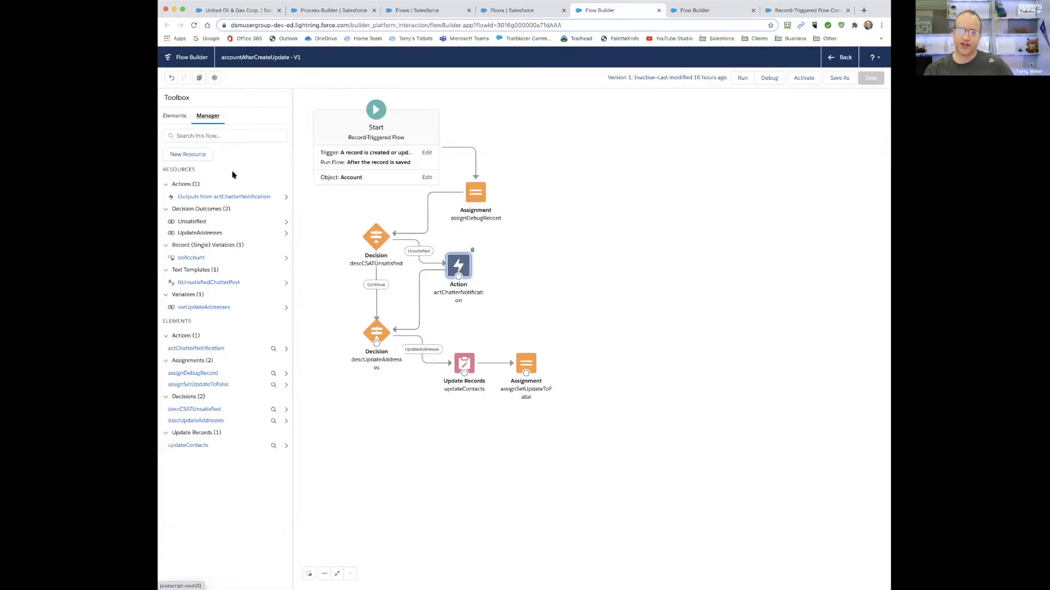
{"action": "left_click", "coordinate": [204, 283]}
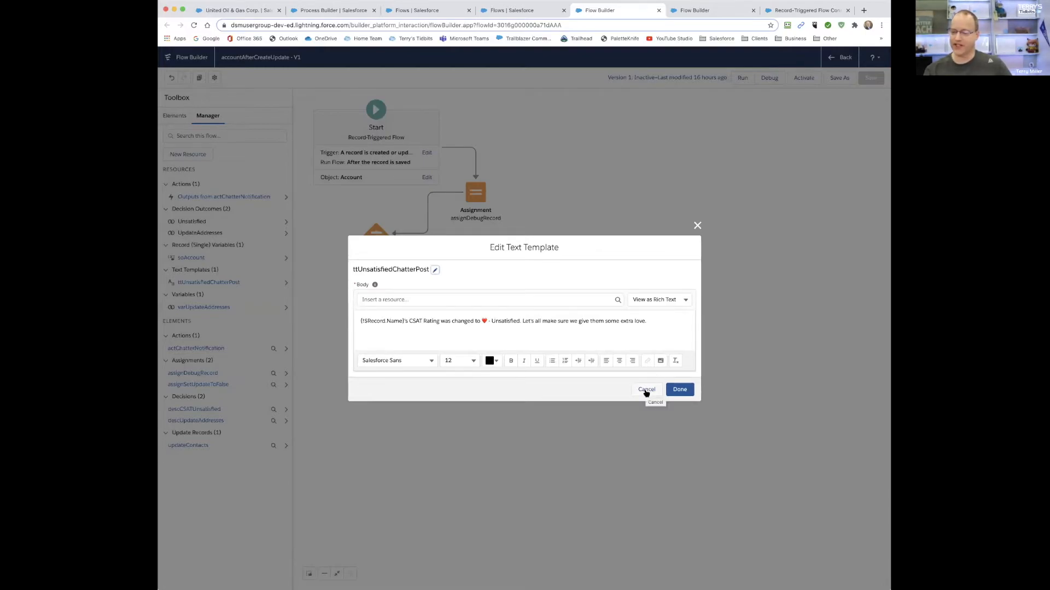
{"action": "left_click", "coordinate": [645, 390]}
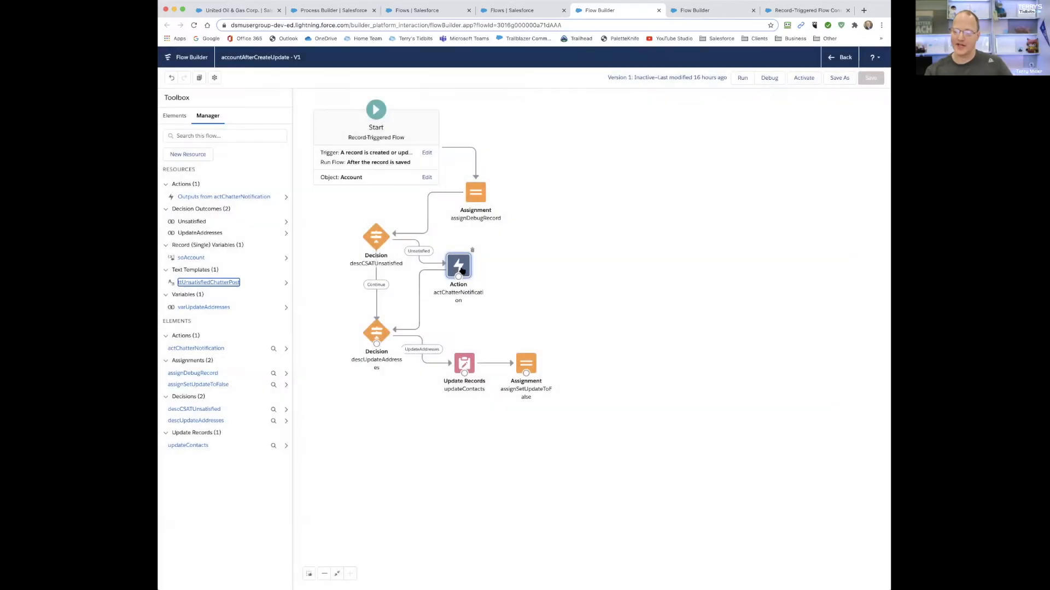
- Reopen the actChatterNotification action and inspect its Target Name or ID input, closing it without changes
{"action": "double_click", "coordinate": [470, 270]}
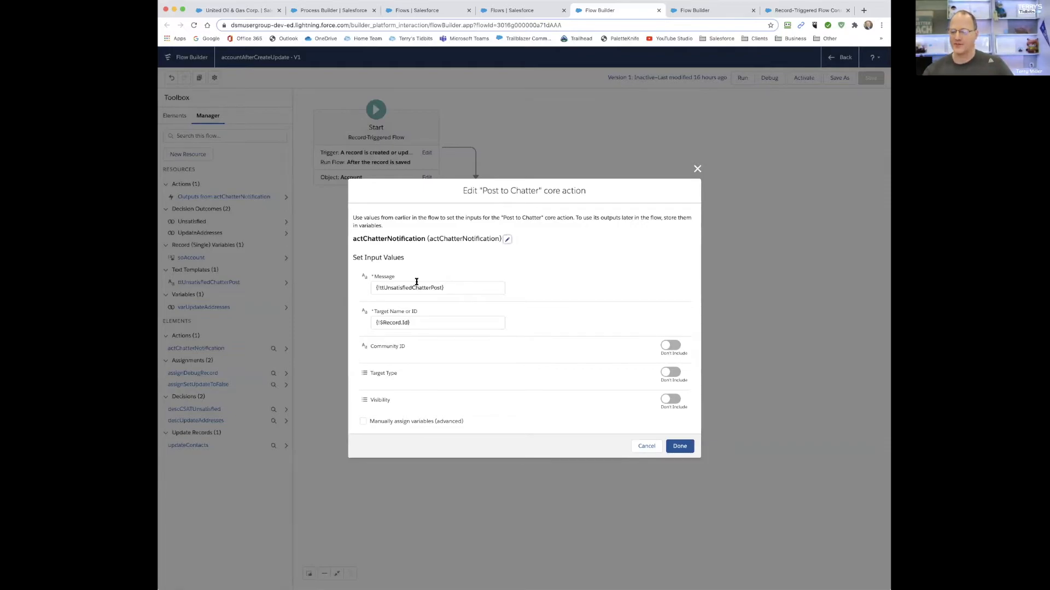
{"action": "left_click", "coordinate": [427, 322]}
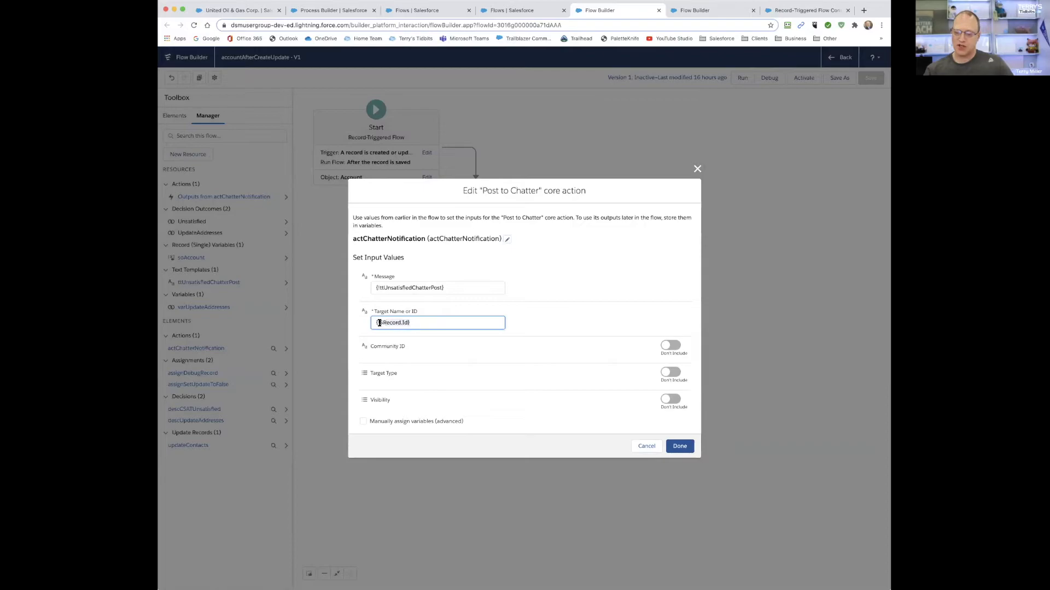
{"action": "left_click_drag", "start_coordinate": [380, 322], "coordinate": [375, 323]}
{"action": "left_click", "coordinate": [549, 321]}
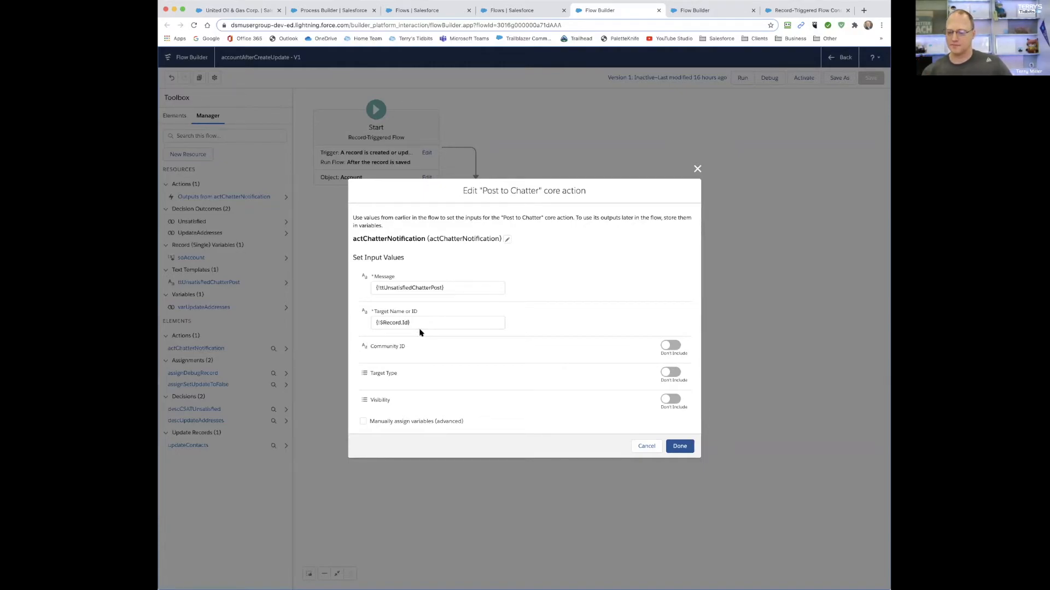
{"action": "left_click", "coordinate": [646, 447]}
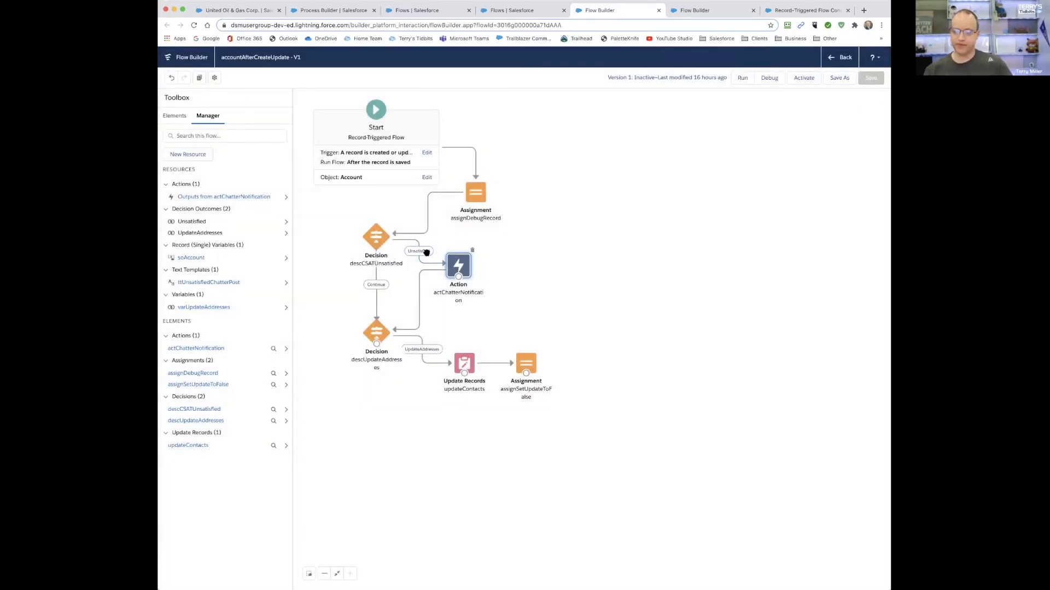
- Open the descUpdateAddresses decision and inspect the resource in its UpdateAddresses condition, closing it without changes
{"action": "double_click", "coordinate": [377, 330]}
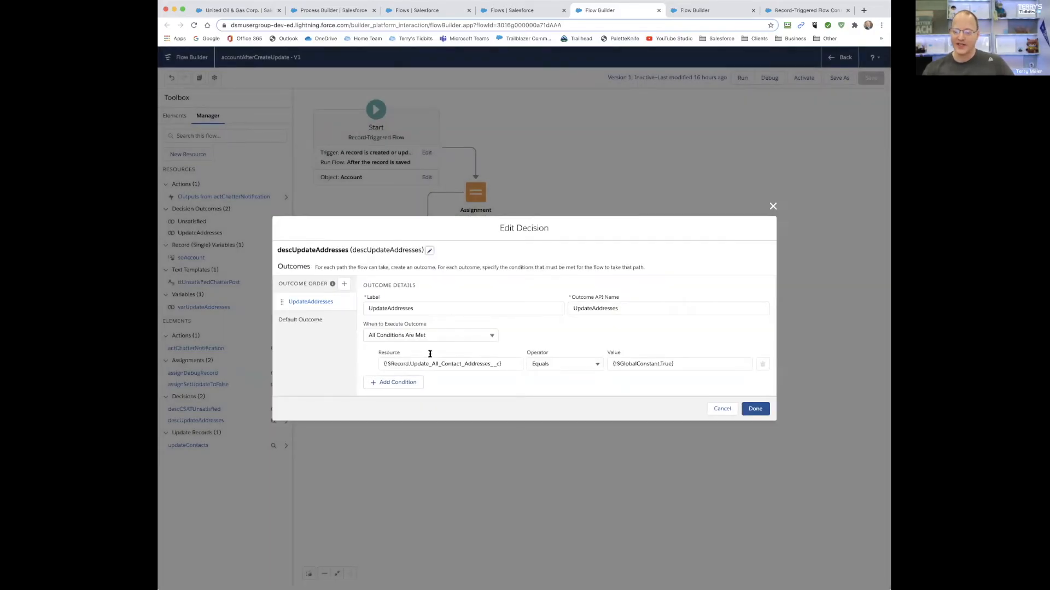
{"action": "left_click", "coordinate": [409, 363]}
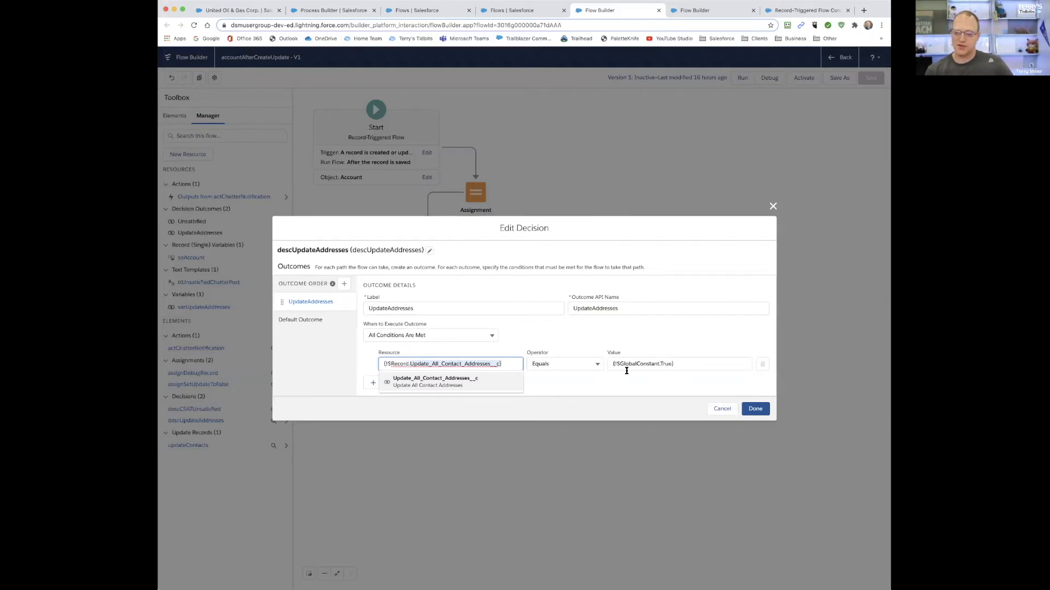
{"action": "left_click", "coordinate": [722, 410]}
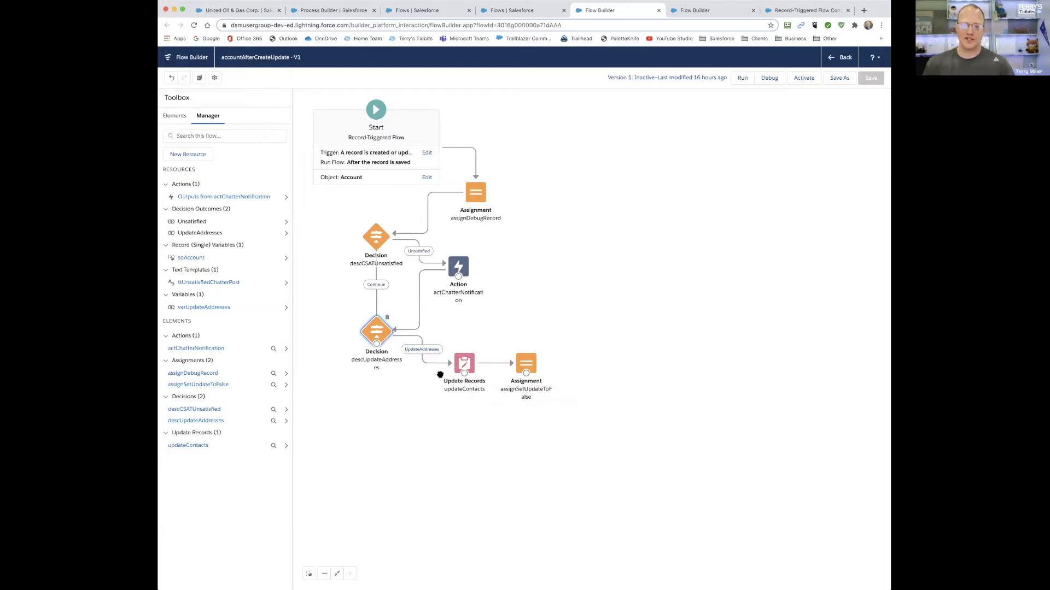
- Open the updateContacts element and inspect its object, record filter and mailing address field mappings, closing it without changes
{"action": "double_click", "coordinate": [465, 364]}
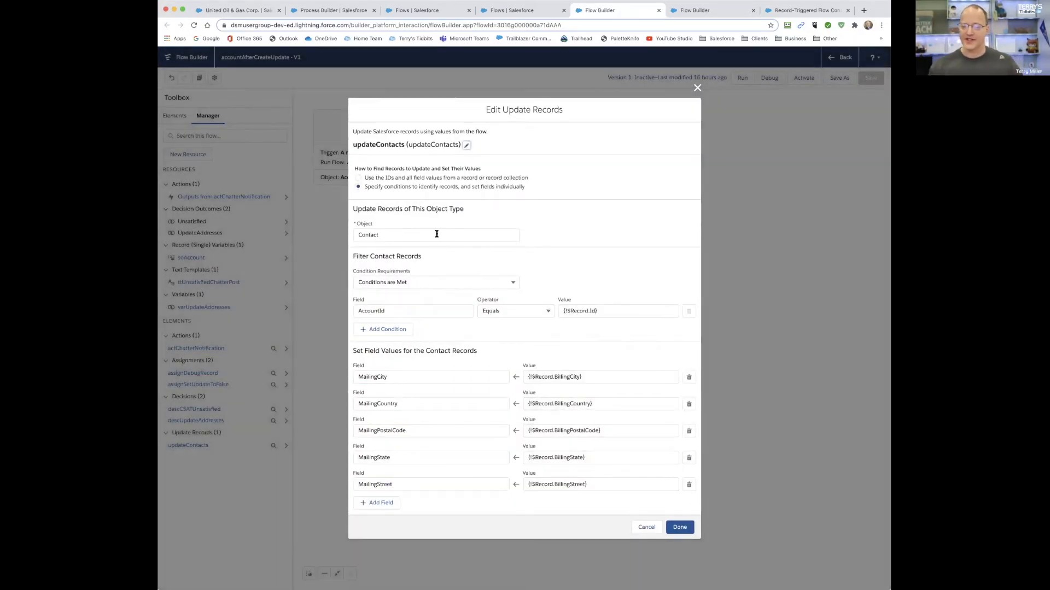
{"action": "left_click", "coordinate": [383, 234]}
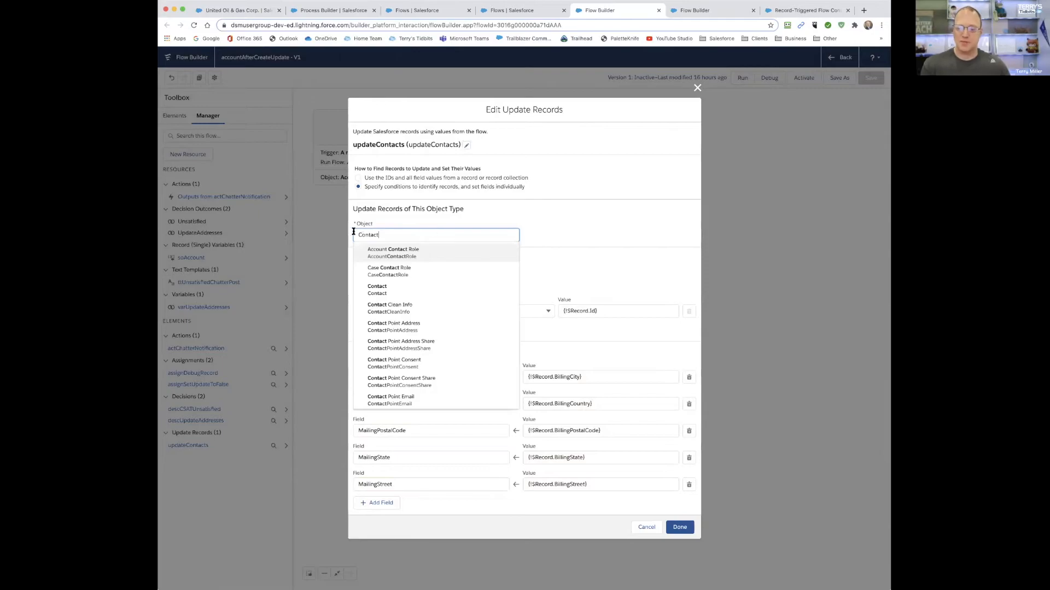
{"action": "left_click", "coordinate": [560, 235]}
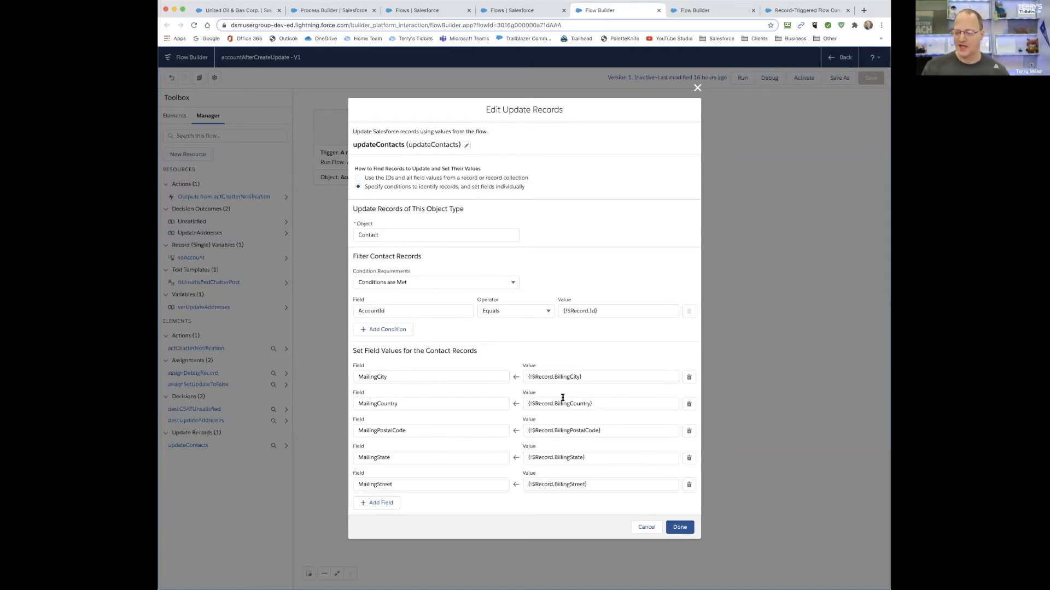
{"action": "left_click", "coordinate": [547, 379]}
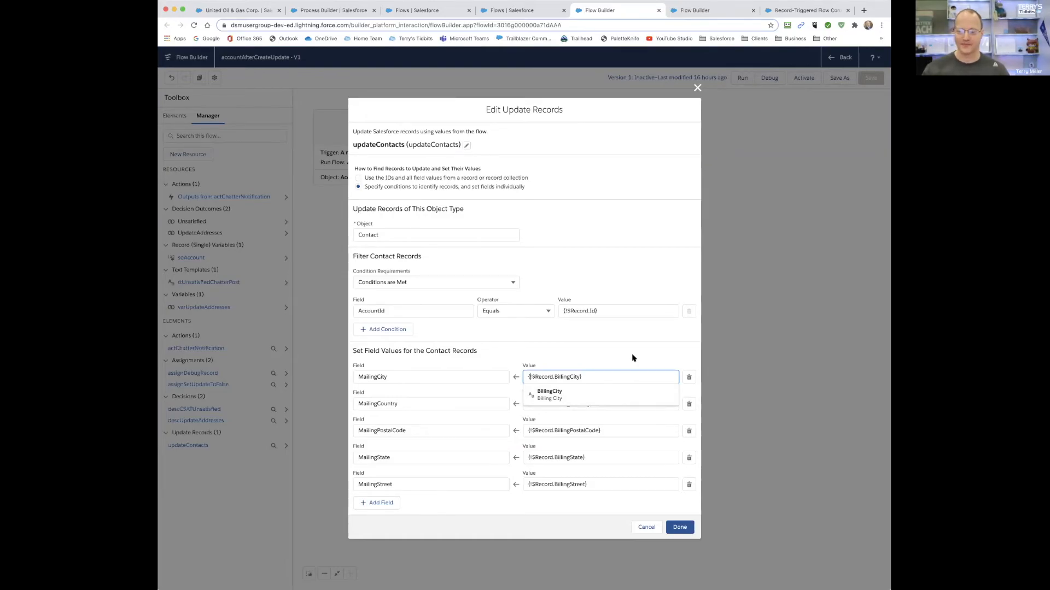
{"action": "left_click", "coordinate": [646, 527]}
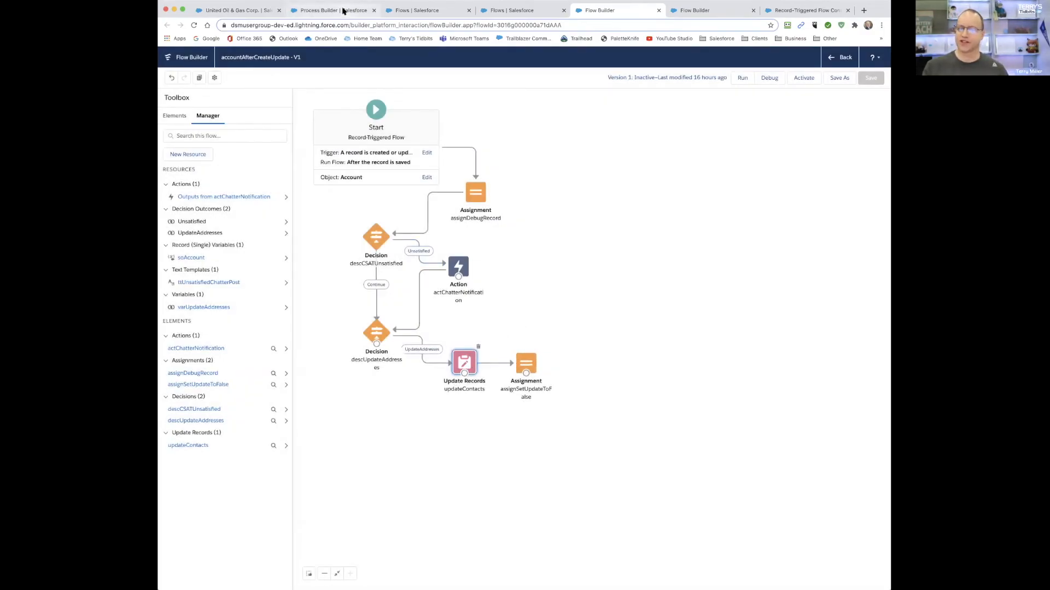
- Review the variable and value set by the assignSetUpdateToFalse assignment, closing it without changes
{"action": "double_click", "coordinate": [524, 364]}
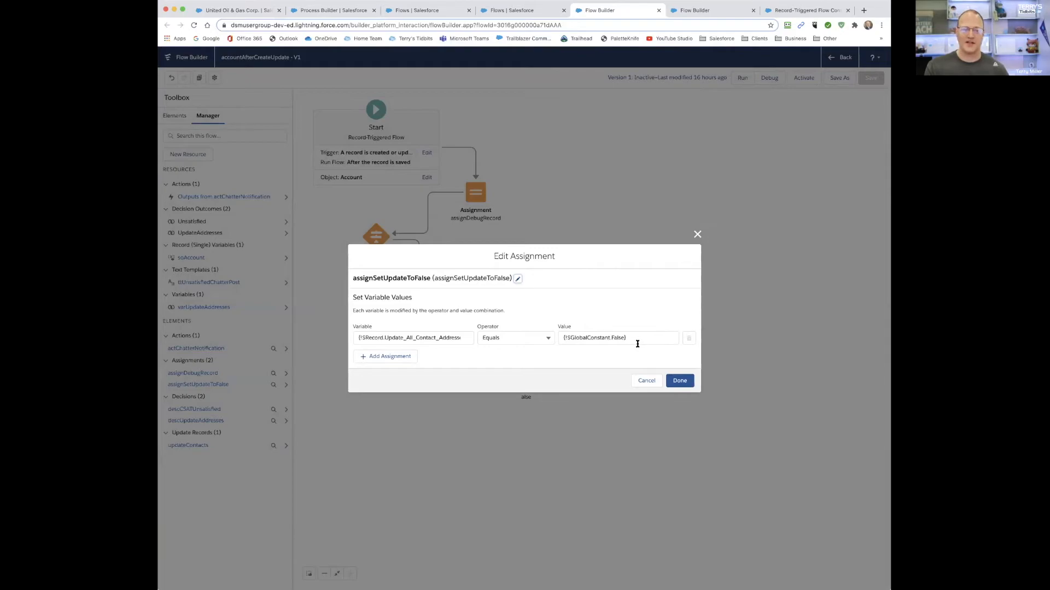
{"action": "left_click", "coordinate": [645, 382]}
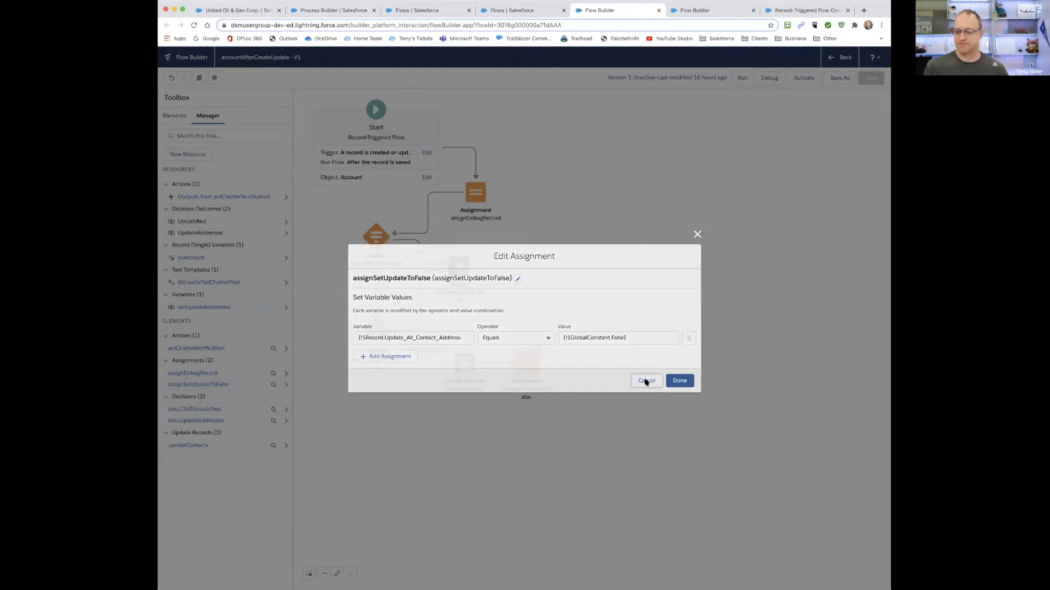